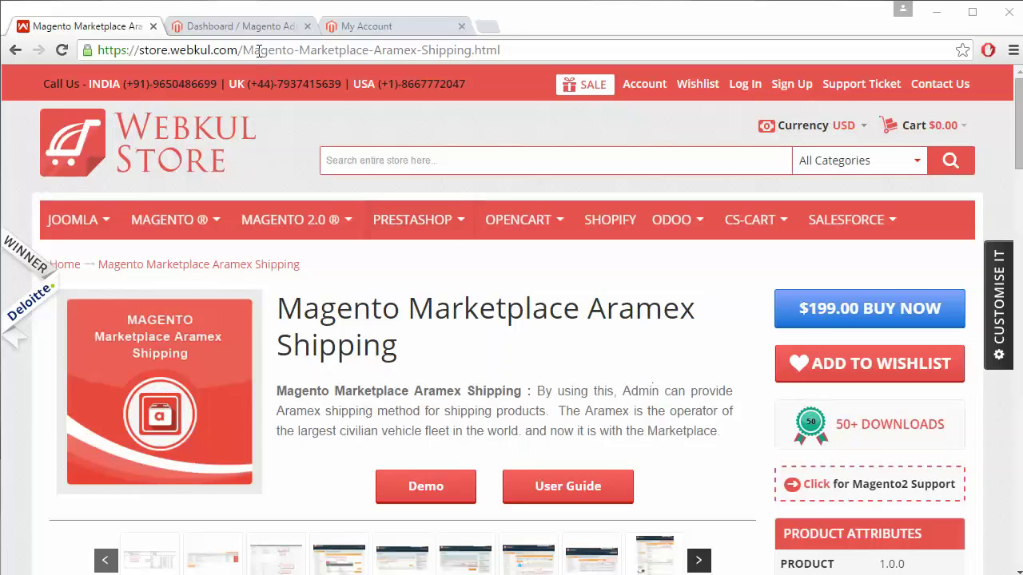
- In the admin tab, go to System > Configuration and the Shipping Methods settings
left_click(245, 30)
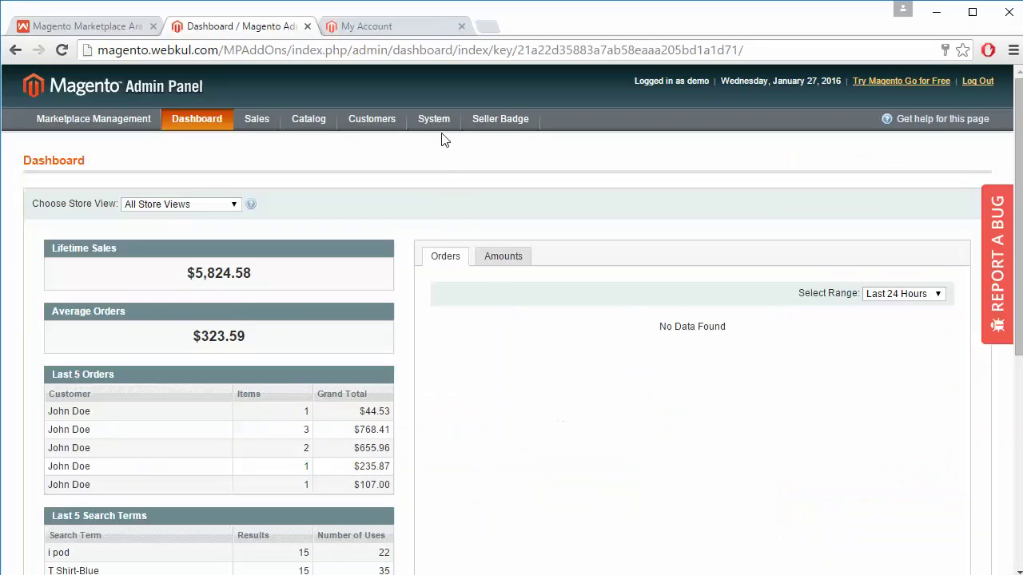
mouse_move(441, 135)
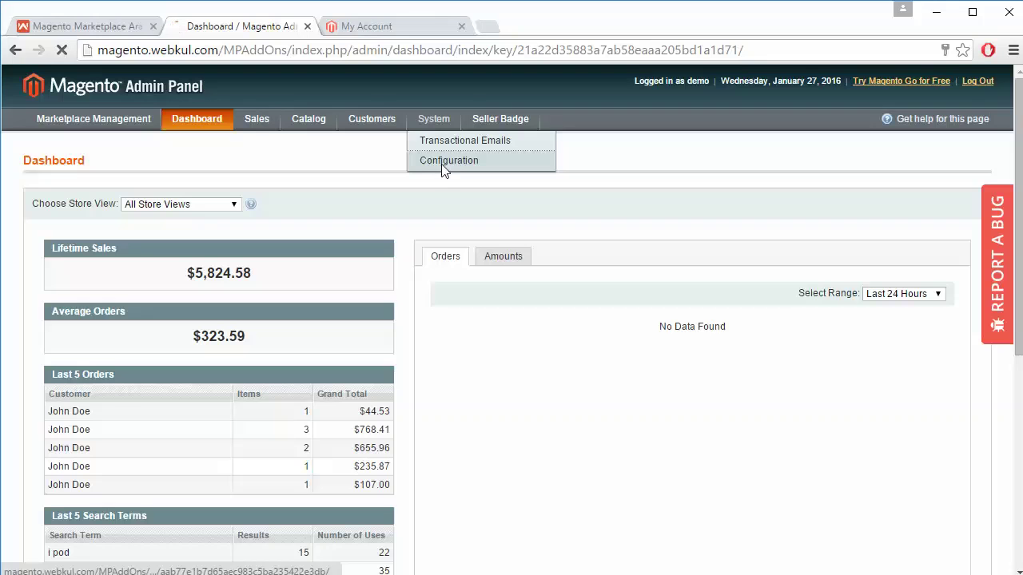
left_click(444, 164)
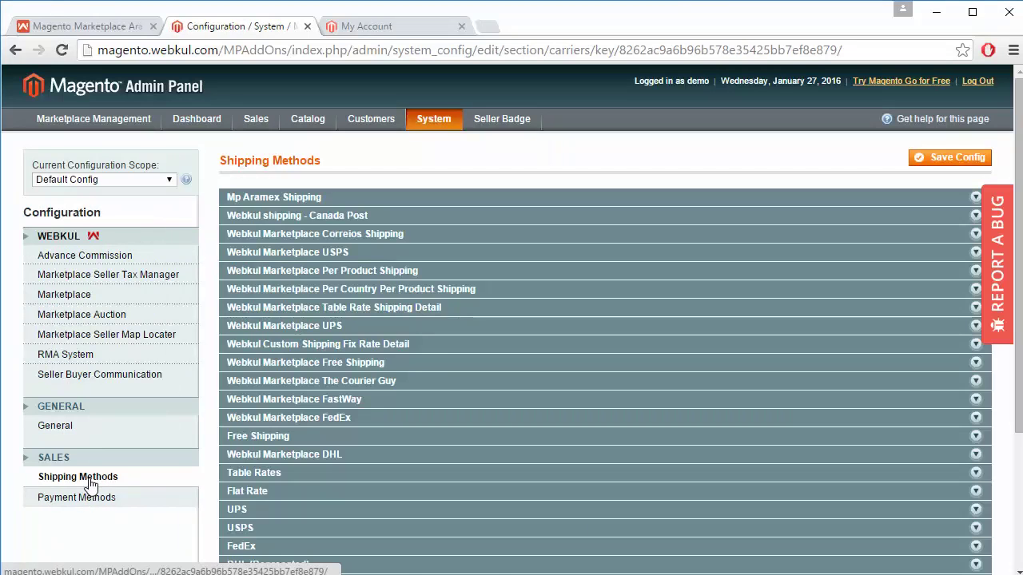
- Expand the Mp Aramex Shipping section, keeping Testing Mode at Yes
left_click(340, 199)
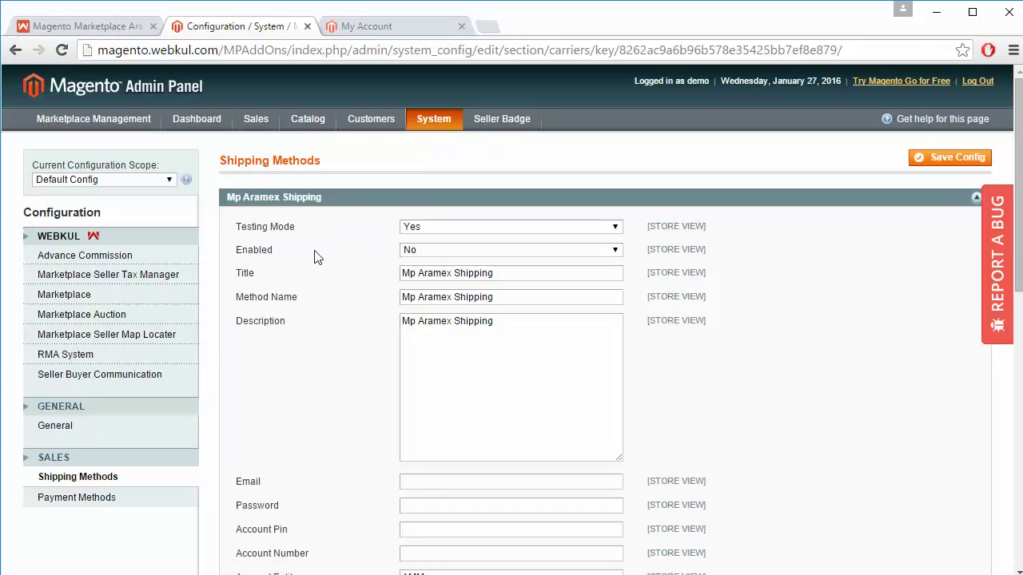
left_click_drag(410, 245, 430, 230)
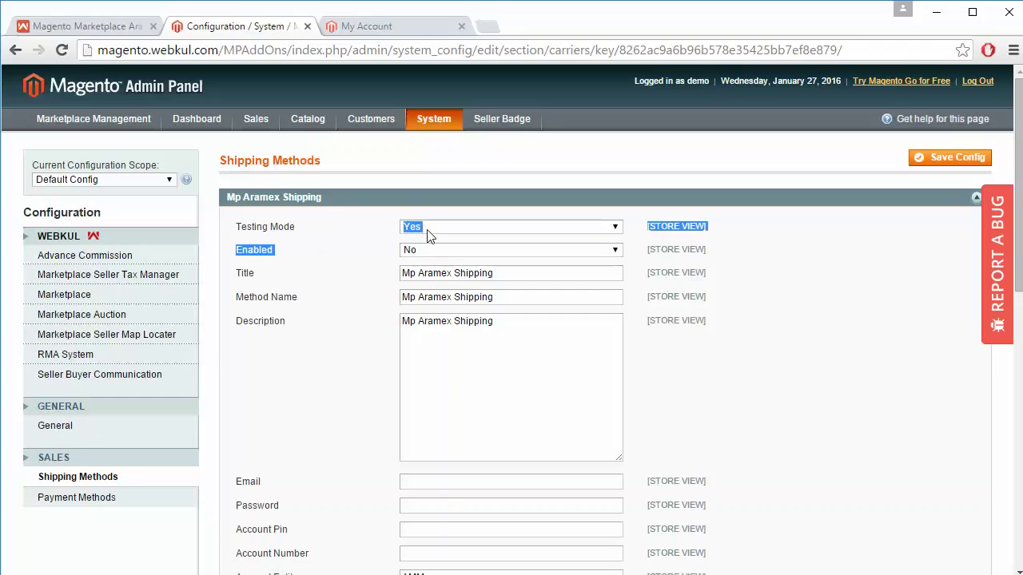
left_click(347, 248)
left_click(409, 231)
left_click(459, 236)
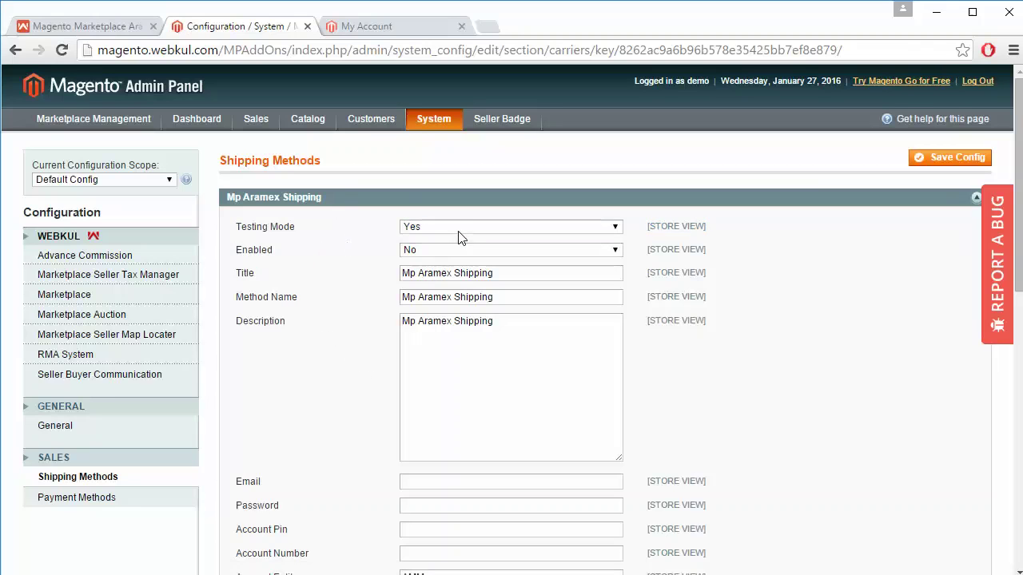
left_click(460, 231)
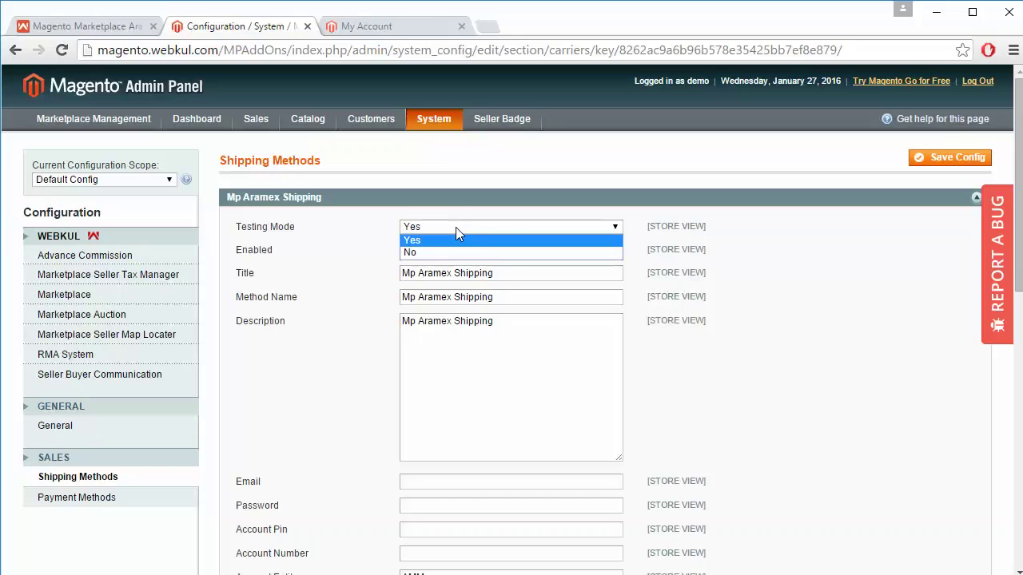
left_click(459, 231)
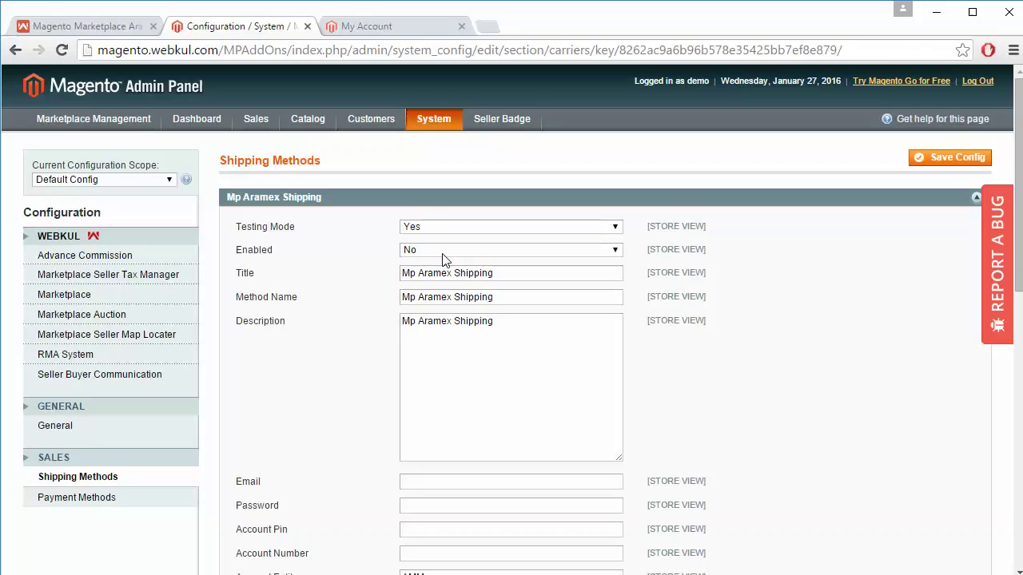
- Set Enabled to Yes and check the Title 'Mp Aramex Shipping' and Method Name
left_click(444, 250)
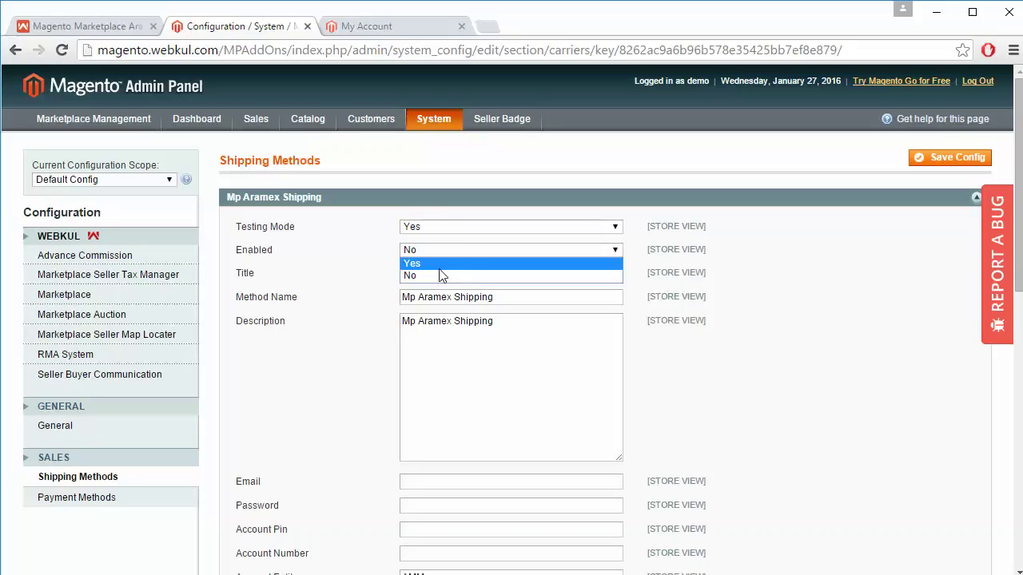
left_click(440, 267)
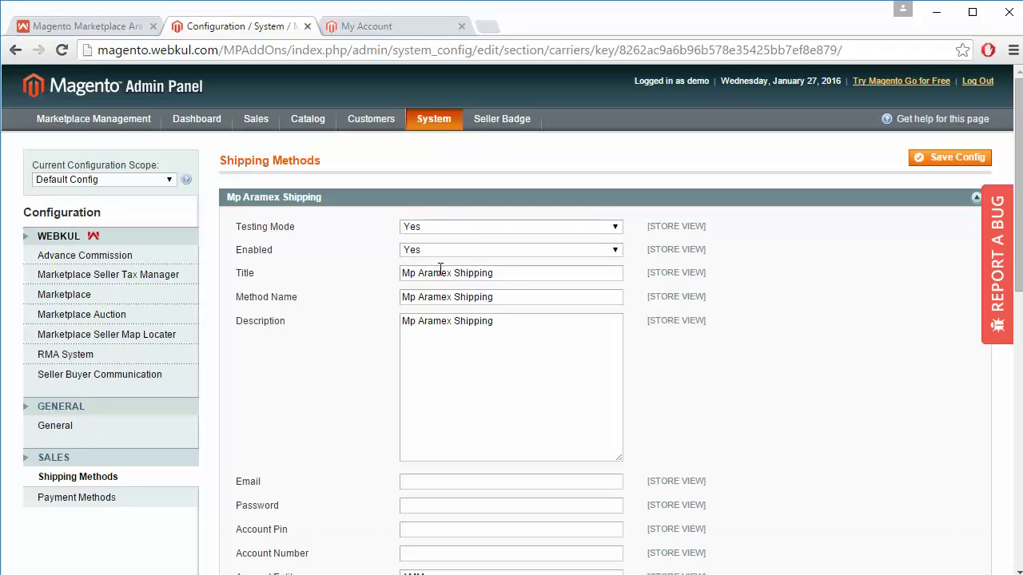
left_click_drag(452, 272, 331, 325)
left_click(322, 297)
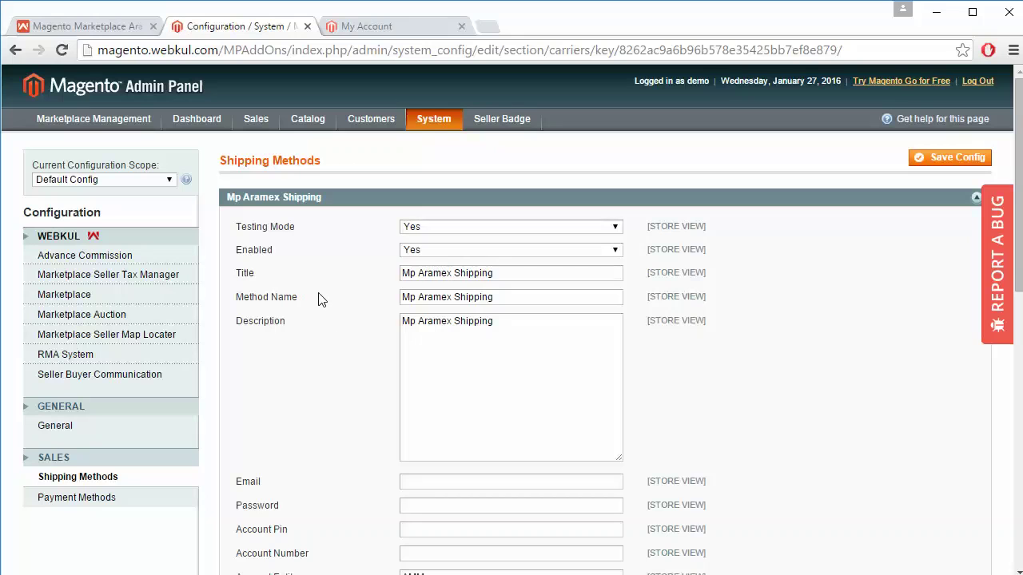
left_click(504, 273)
left_click(504, 297)
scroll(350, 406, "down", 2)
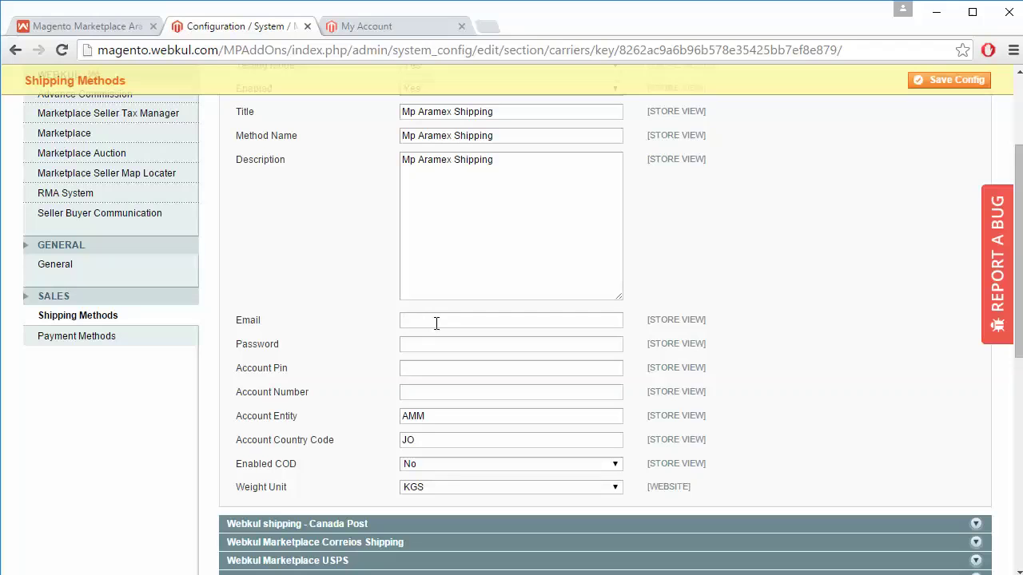
left_click(417, 344)
left_click(412, 366)
left_click(429, 466)
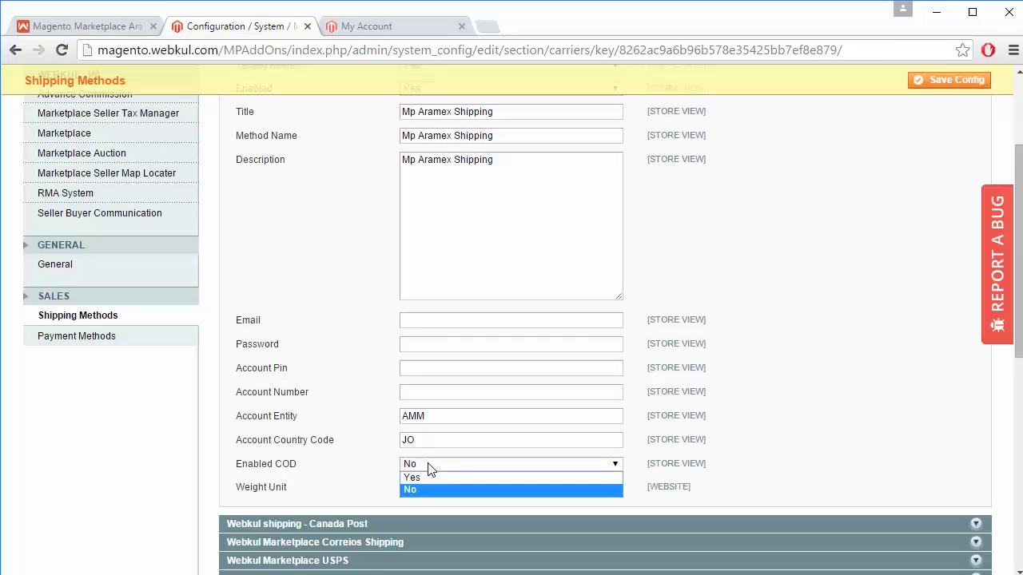
left_click(429, 466)
left_click(429, 466)
left_click(429, 466)
left_click(429, 466)
left_click(429, 466)
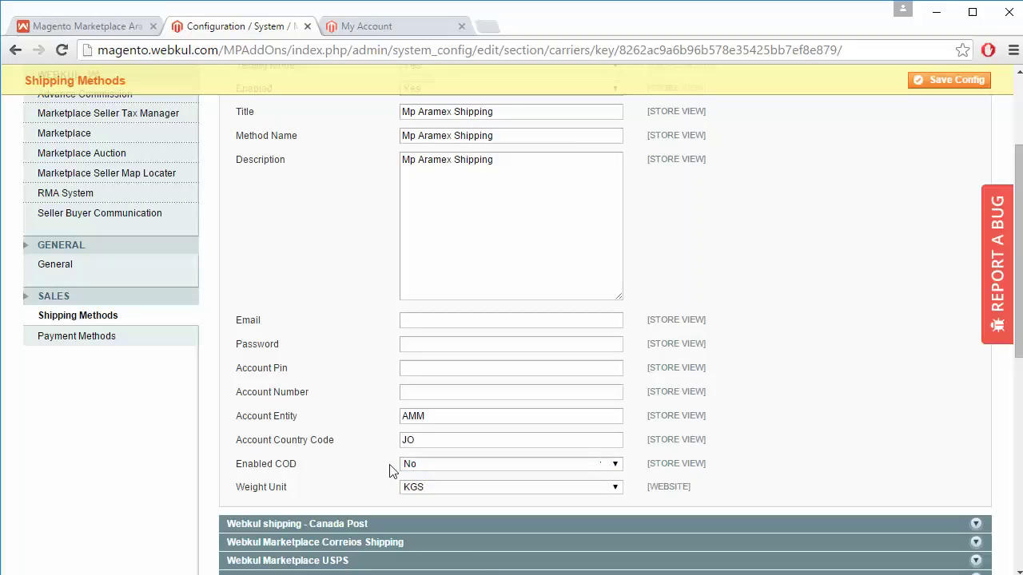
left_click(455, 491)
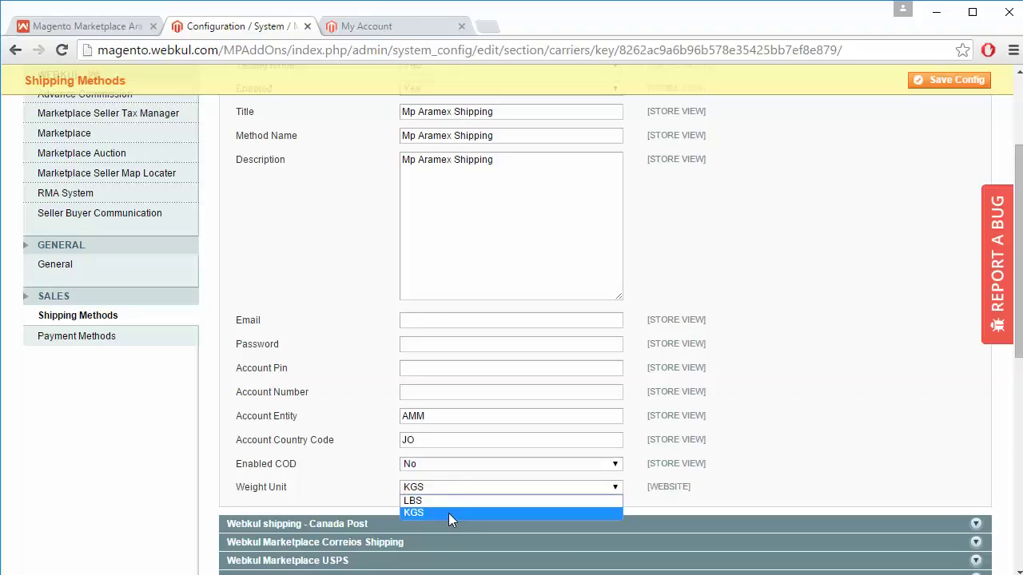
left_click(353, 469)
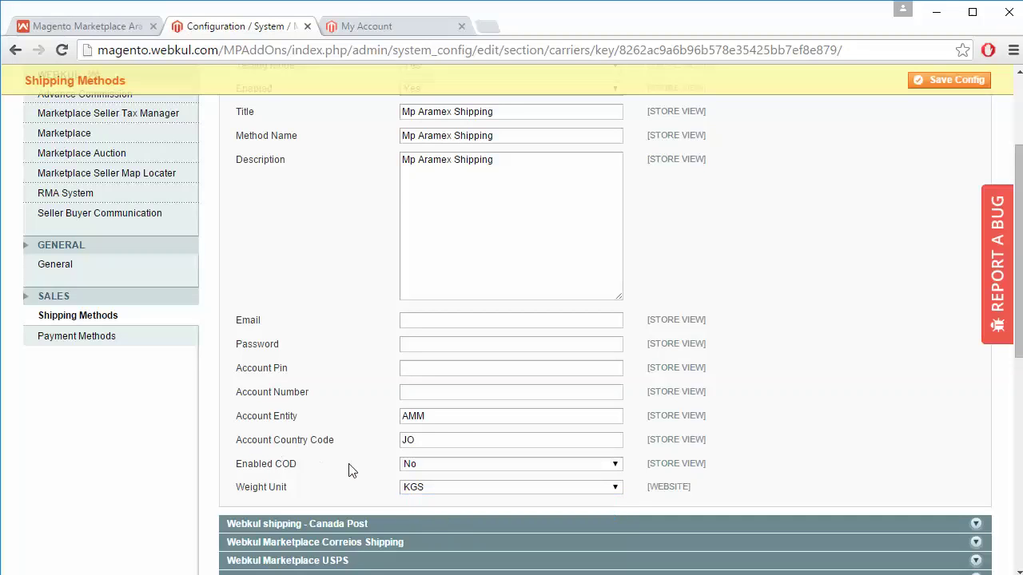
scroll(919, 219, "up", 1)
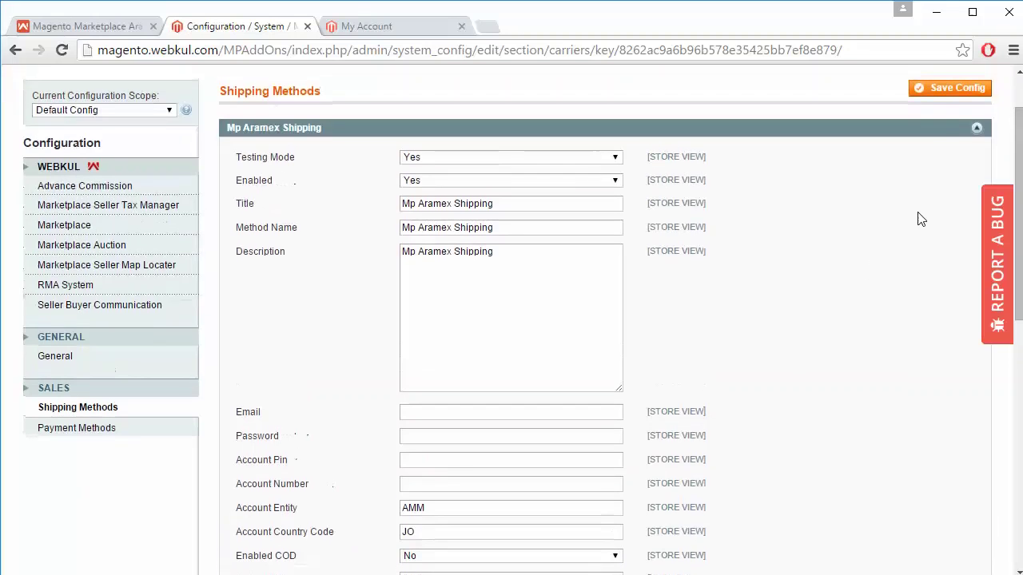
scroll(919, 218, "up", 1)
key("ctrl+a")
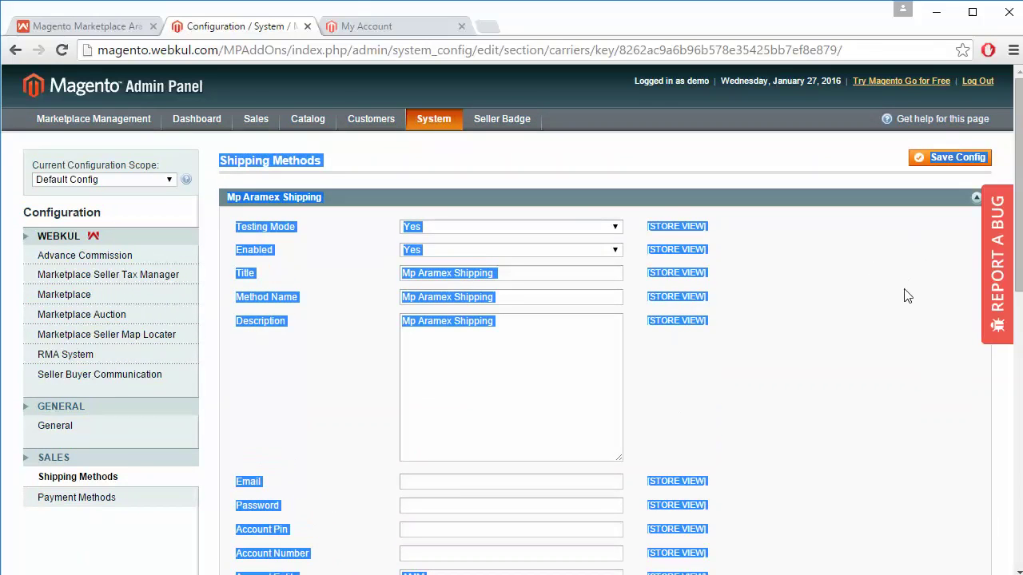
- Save the Aramex shipping configuration and switch to the storefront My Account tab
left_click(908, 286)
left_click(953, 160)
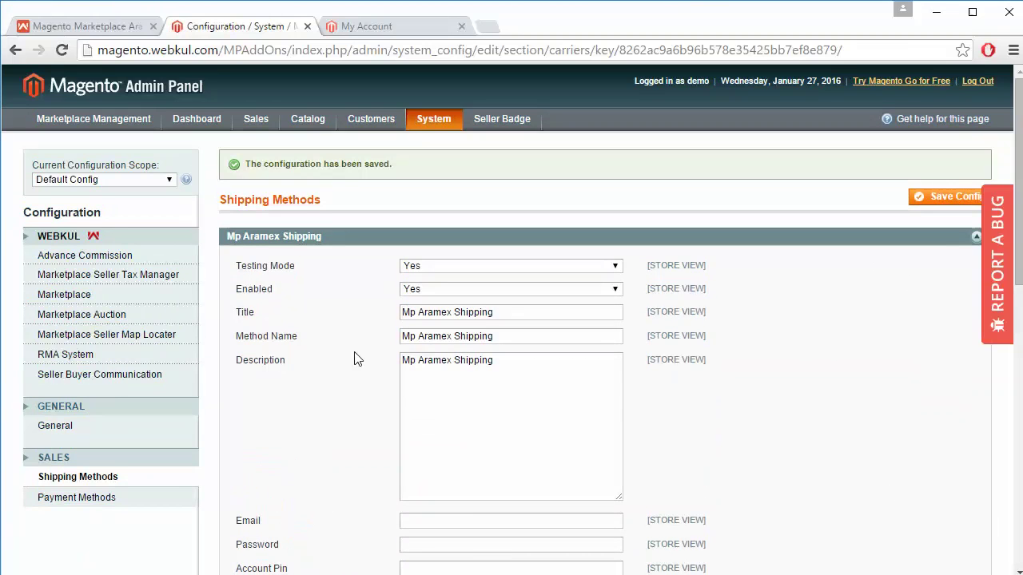
left_click(363, 25)
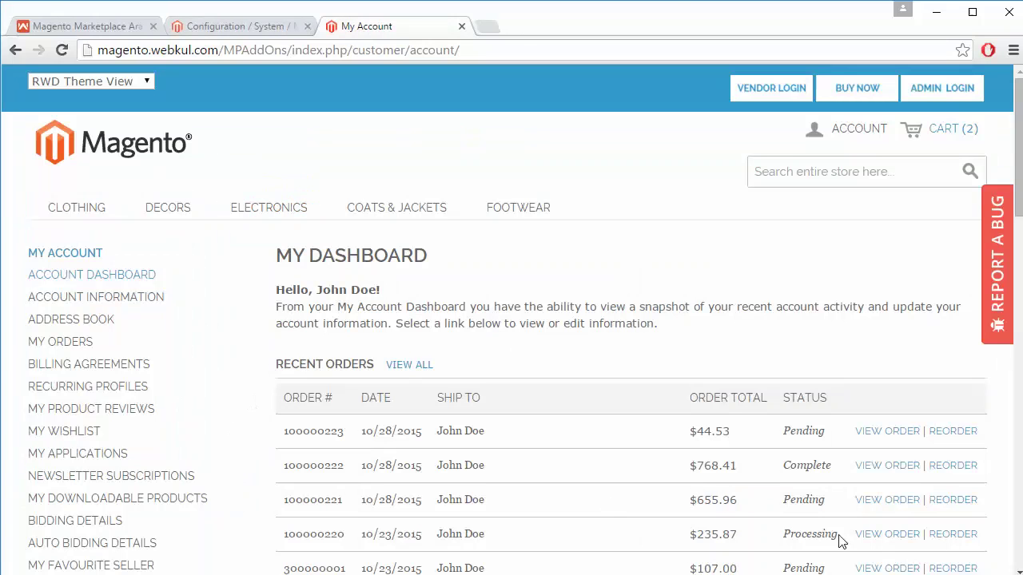
- Open the Shopping Cart page with the Gray Coat and Blue Coat, $130.00 total
left_click(943, 129)
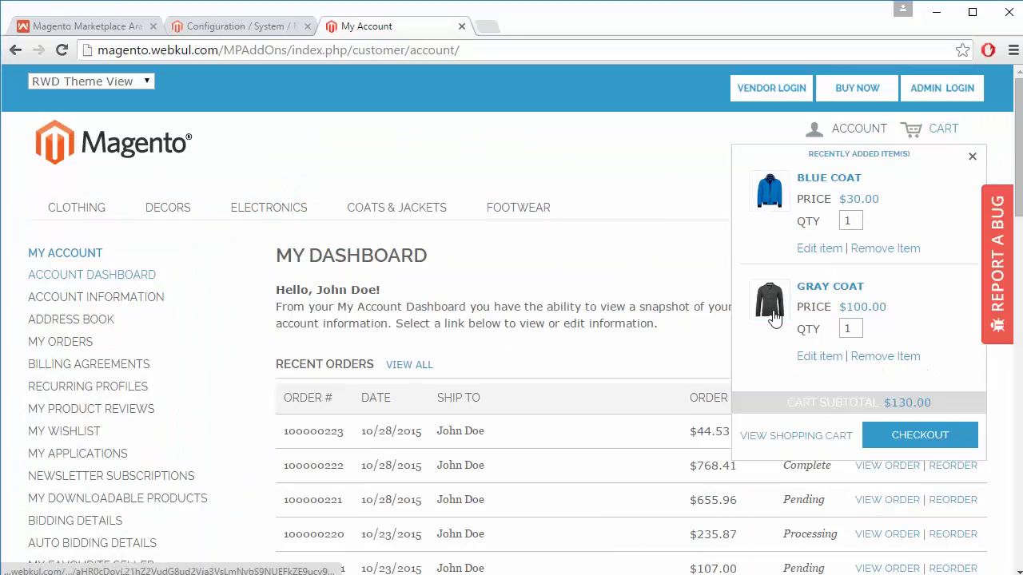
left_click(799, 439)
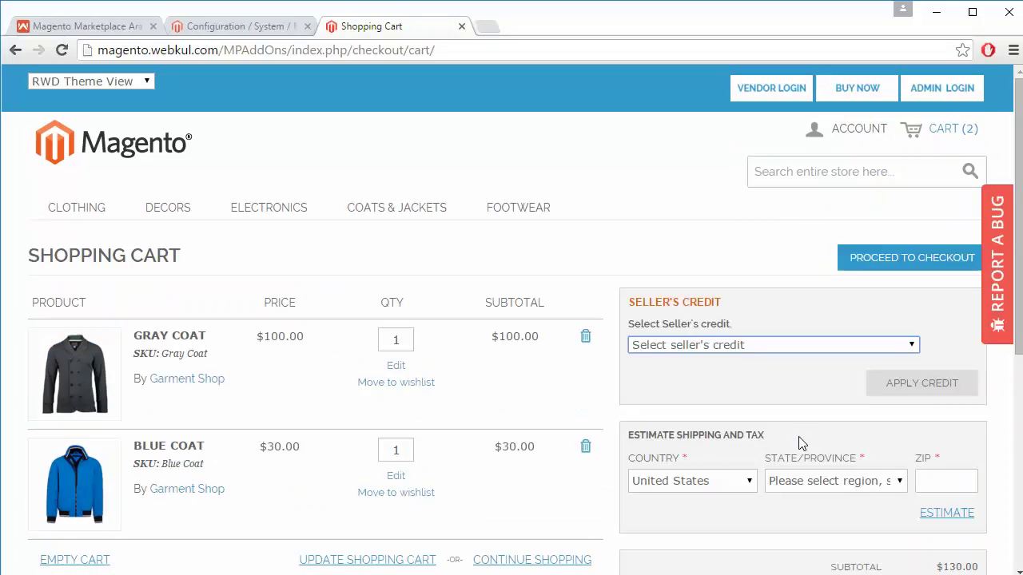
scroll(547, 418, "down", 1)
scroll(547, 418, "down", 2)
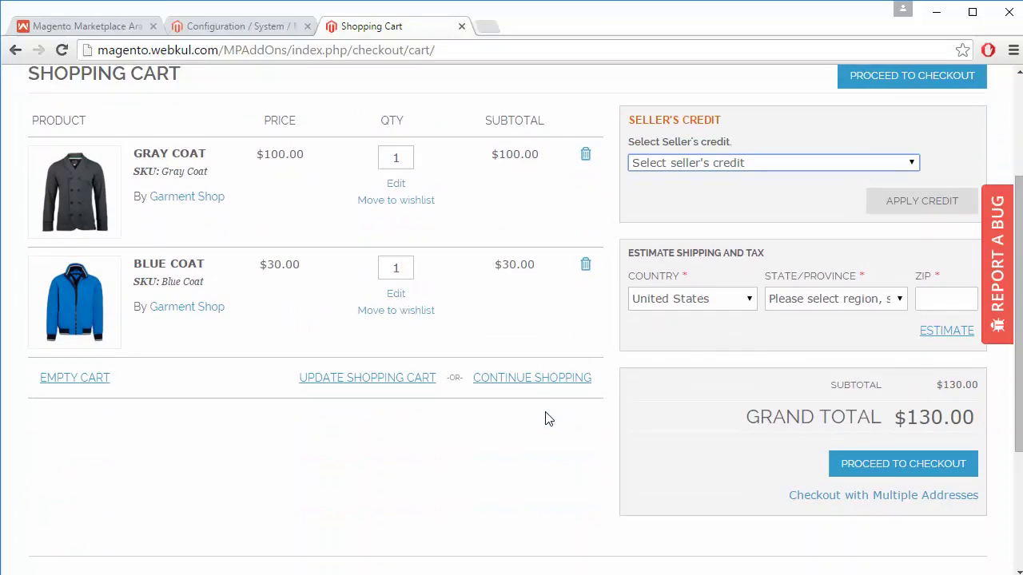
scroll(547, 418, "up", 1)
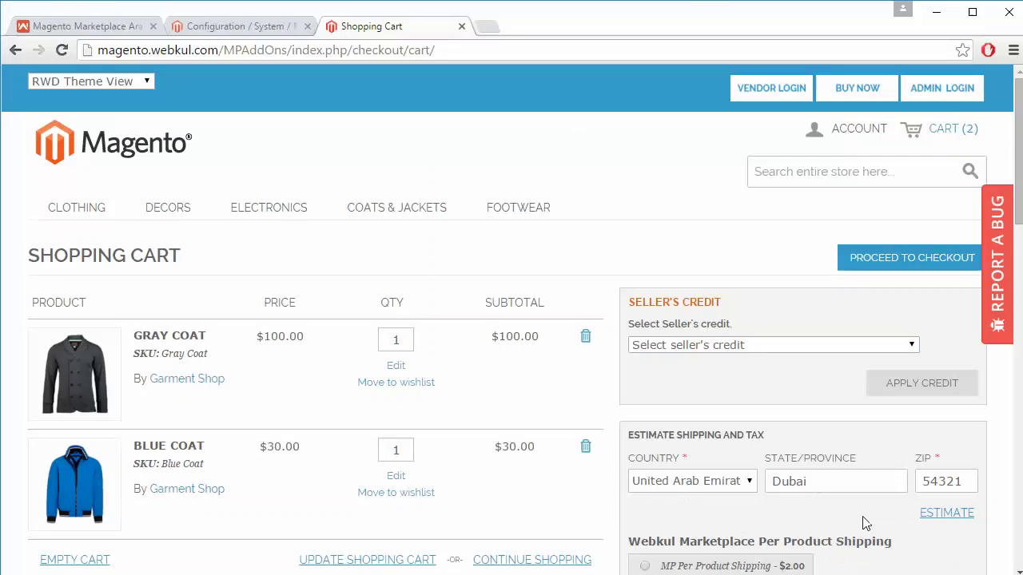
- Select the MP Aramex Shipping estimate of $147.00 for Dubai
scroll(461, 486, "down", 1)
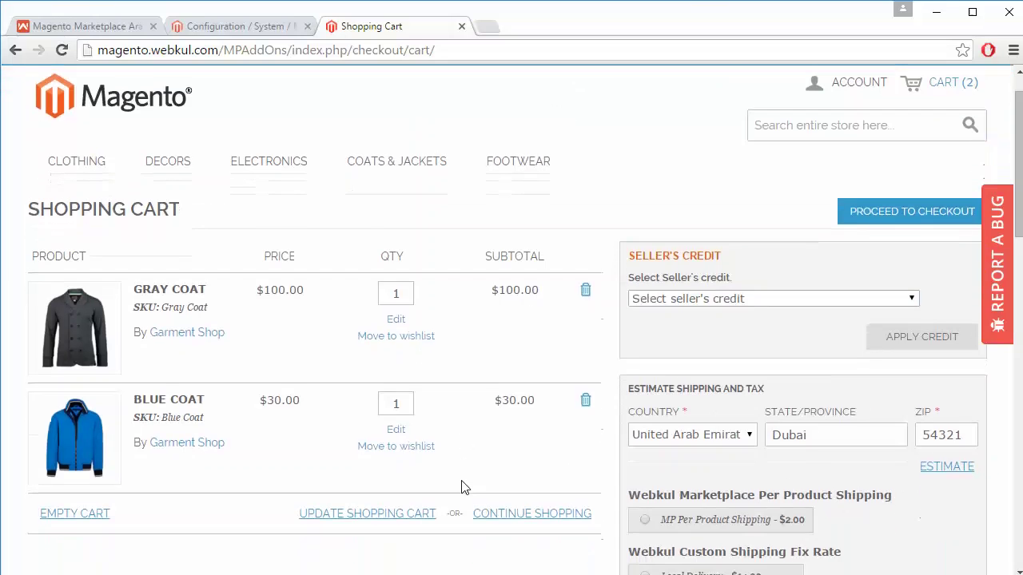
scroll(462, 487, "down", 1)
scroll(463, 487, "down", 5)
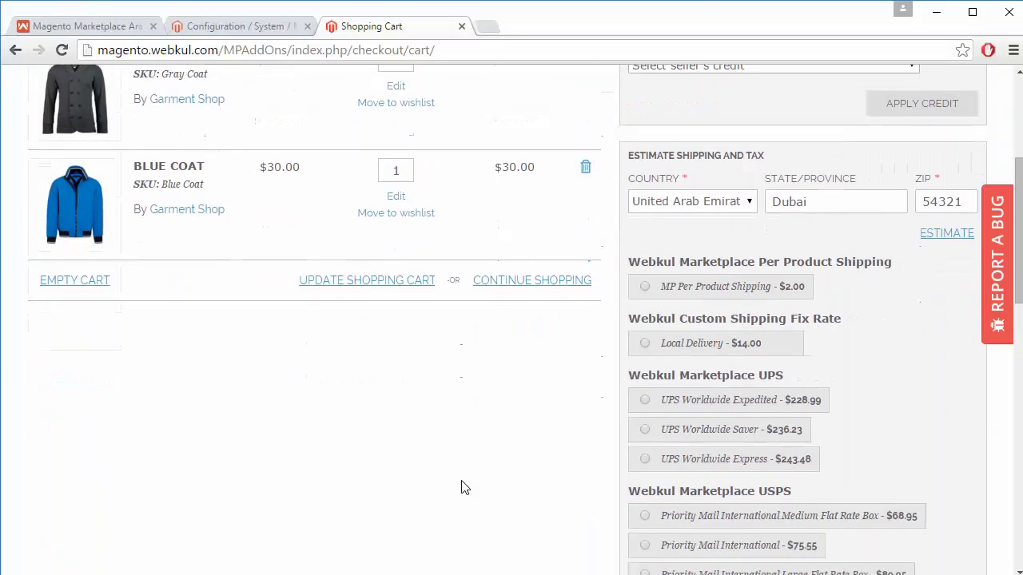
scroll(464, 488, "up", 2)
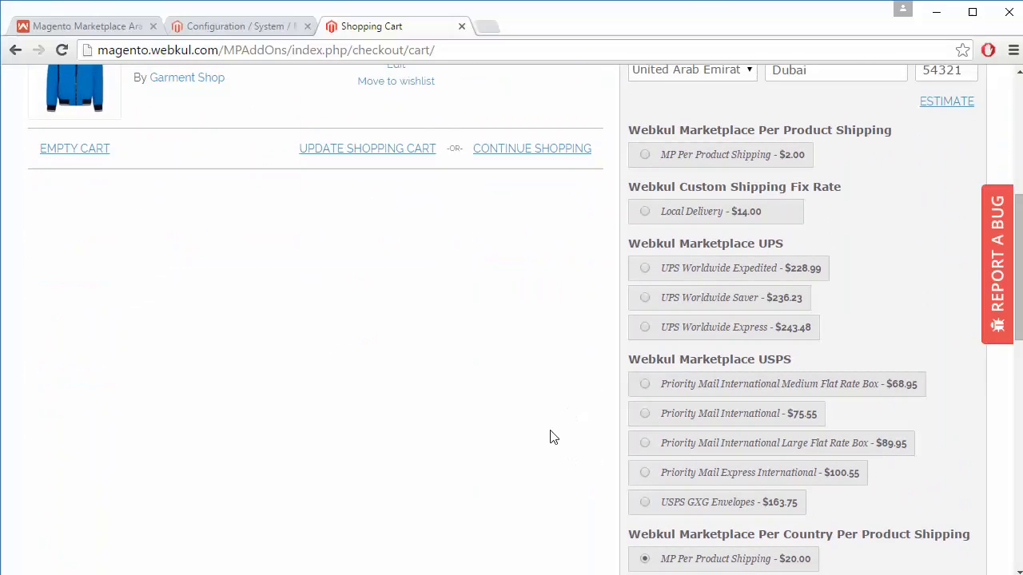
scroll(554, 437, "down", 5)
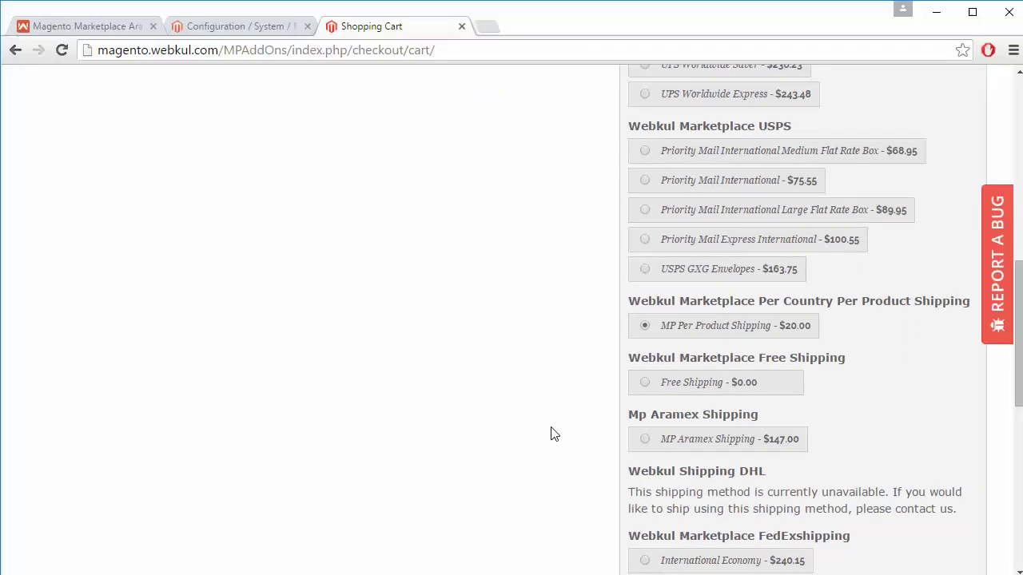
scroll(572, 403, "down", 3)
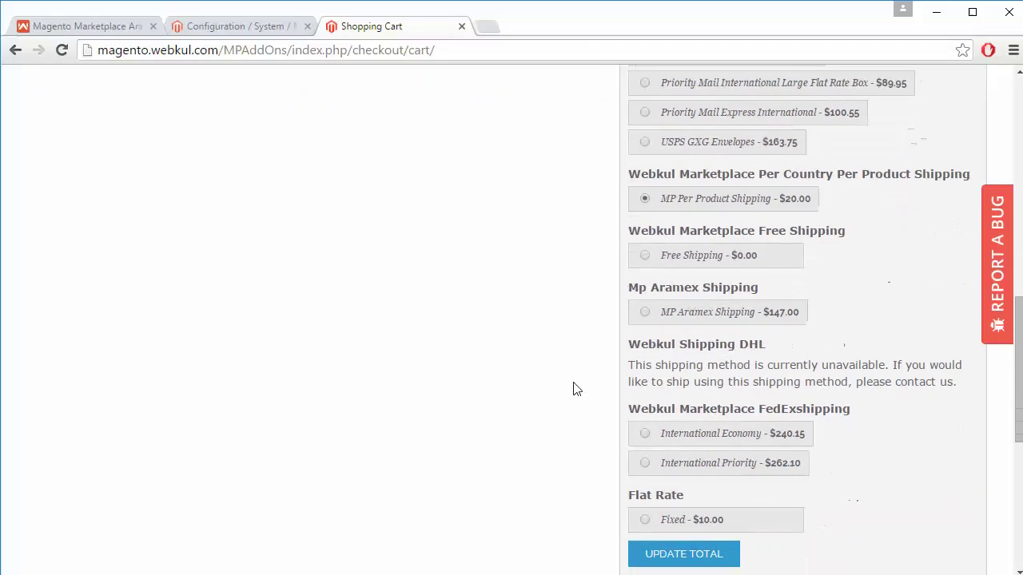
left_click(644, 312)
- Return to the top of the cart and proceed to checkout
scroll(480, 320, "up", 1)
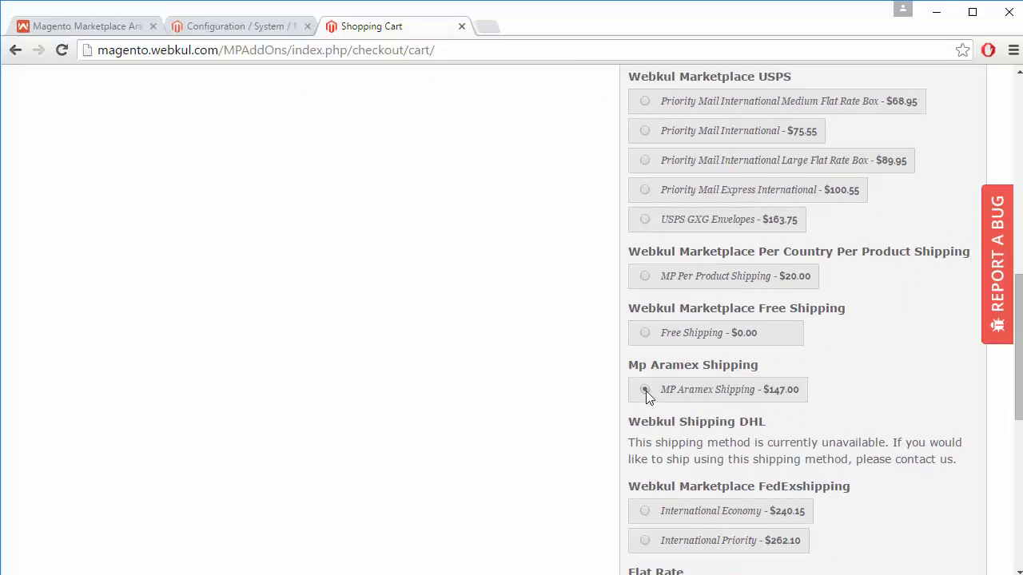
scroll(486, 344, "up", 3)
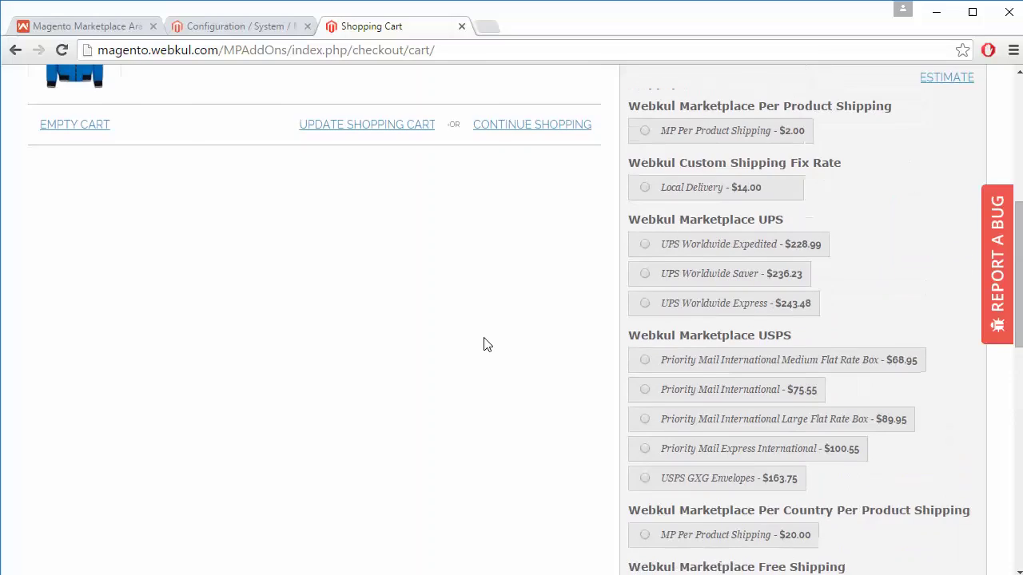
scroll(486, 345, "up", 5)
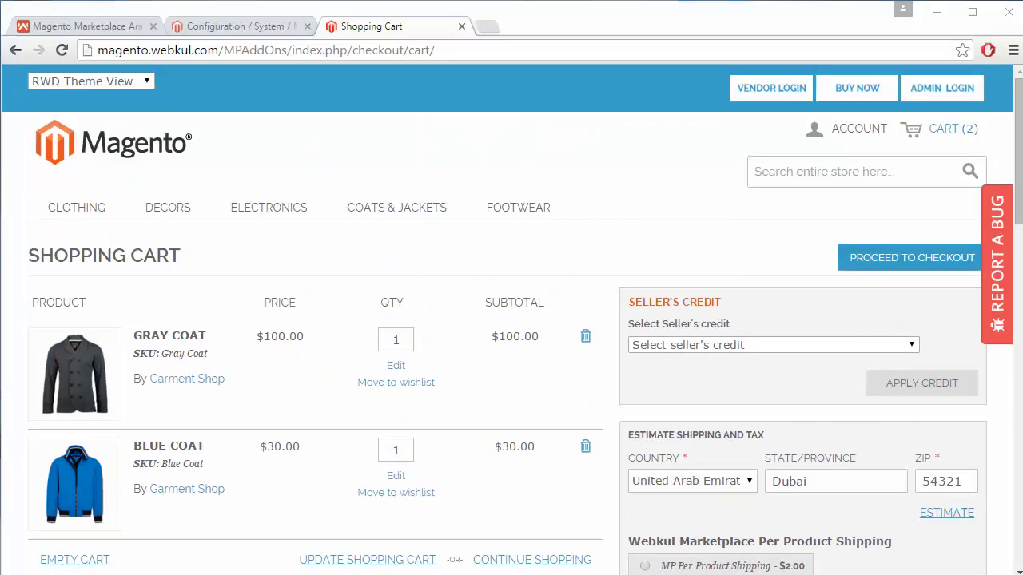
scroll(510, 489, "down", 2)
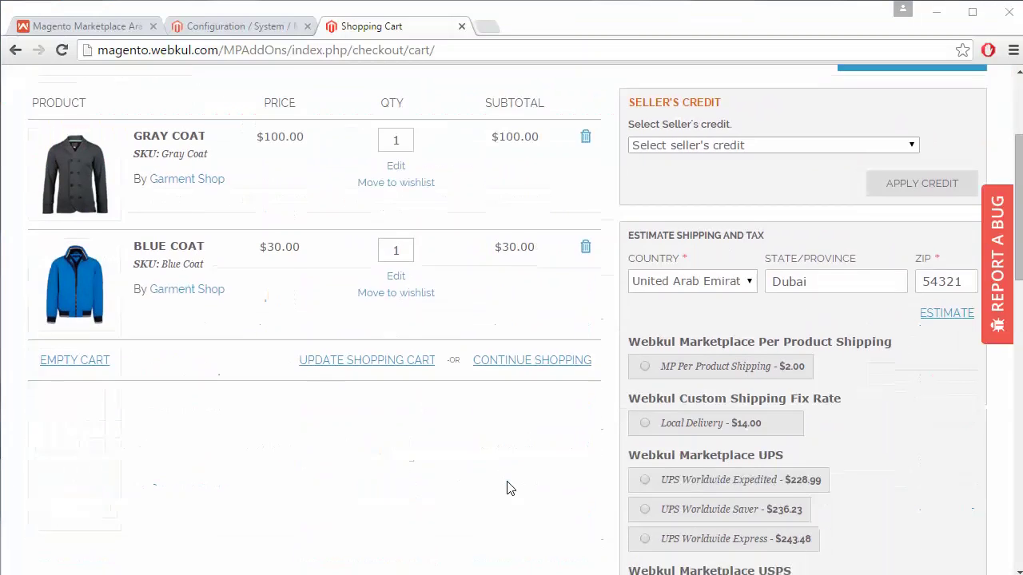
scroll(509, 489, "down", 3)
scroll(507, 485, "up", 6)
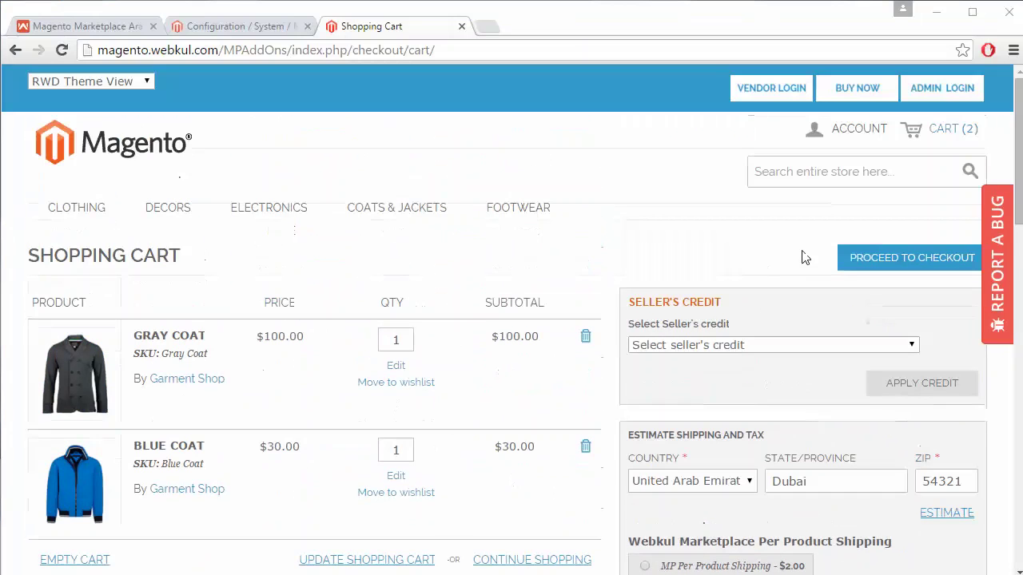
left_click(866, 257)
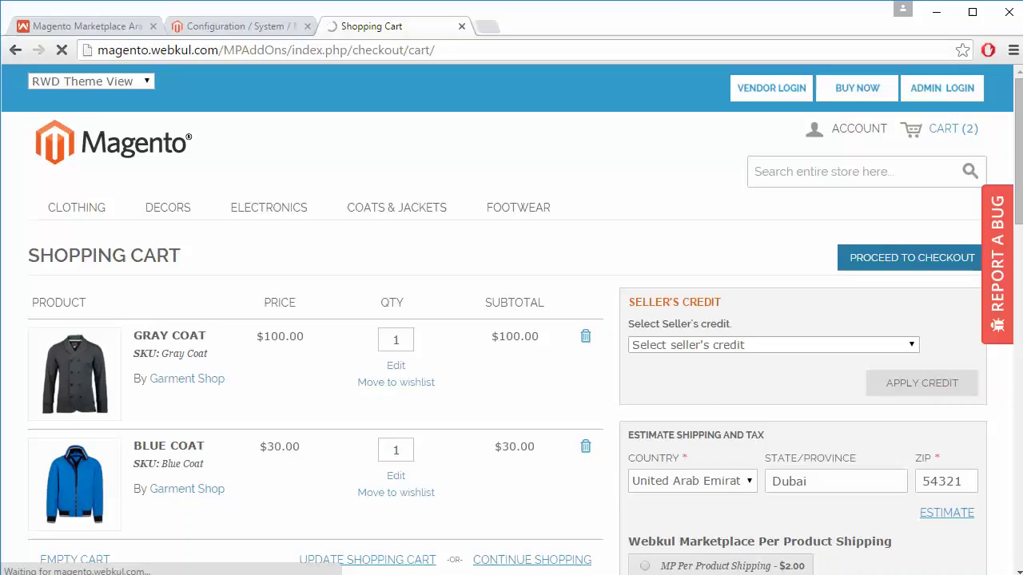
- Choose MP Aramex Shipping ($147.00) as the checkout shipping method, reaching the $277.00 review
scroll(350, 439, "down", 2)
scroll(354, 439, "down", 3)
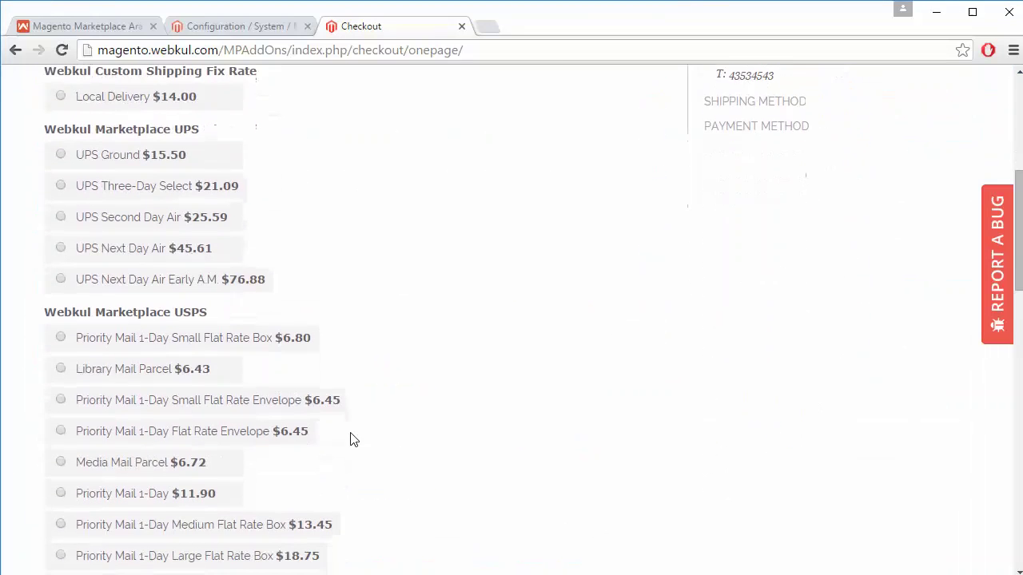
scroll(354, 439, "down", 1)
scroll(437, 393, "down", 5)
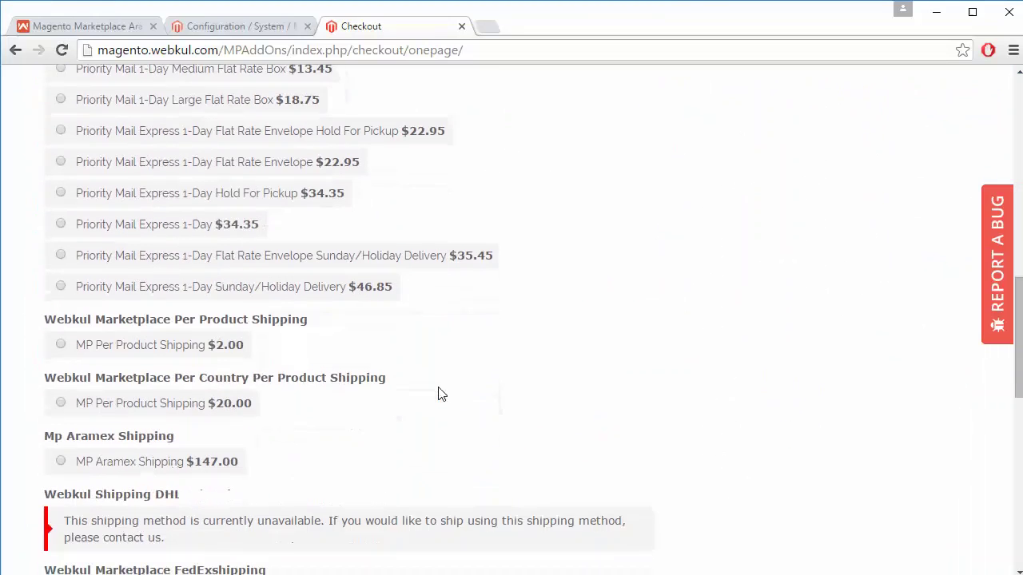
scroll(438, 393, "down", 2)
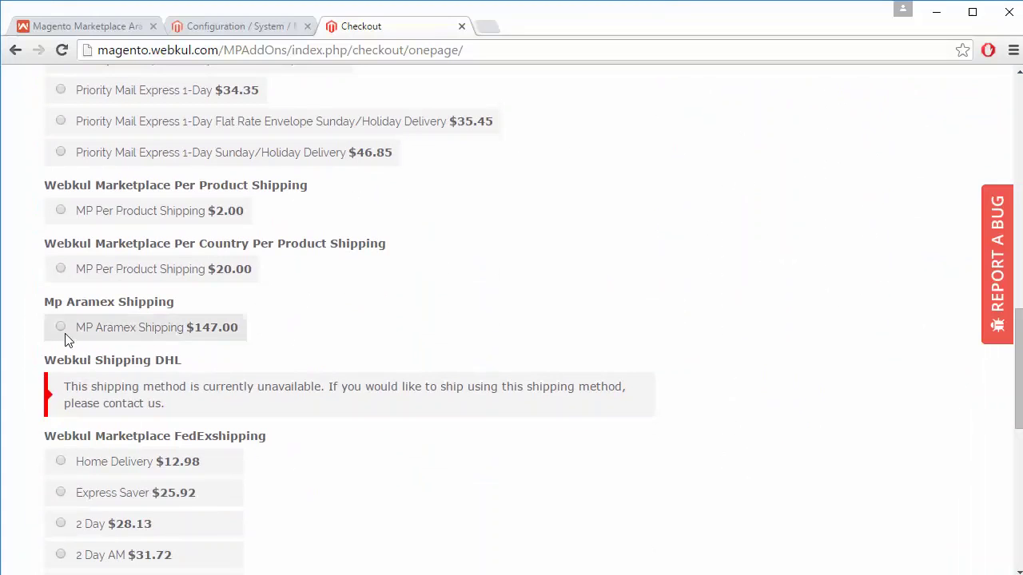
left_click(62, 328)
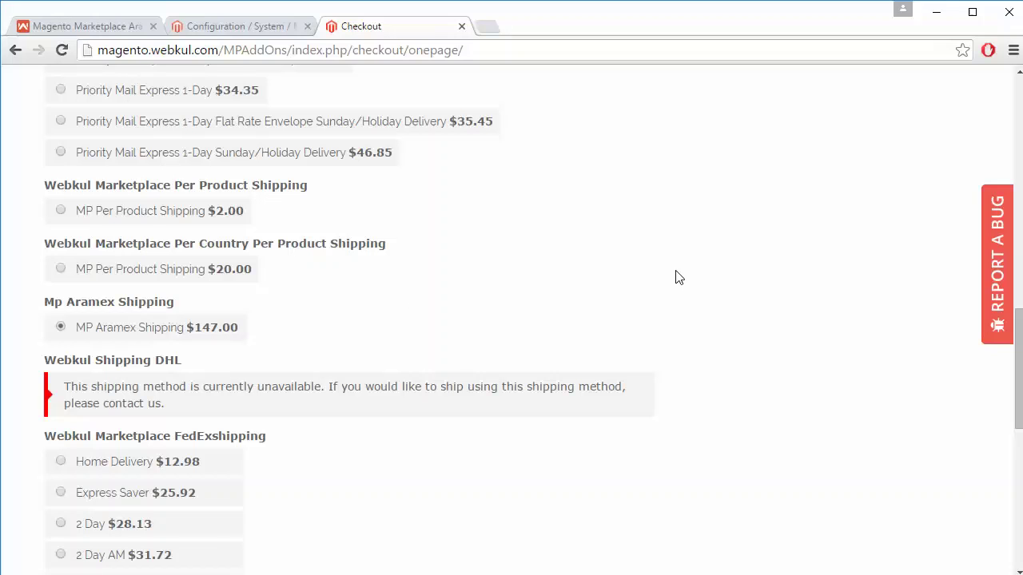
scroll(678, 277, "down", 5)
scroll(677, 277, "down", 1)
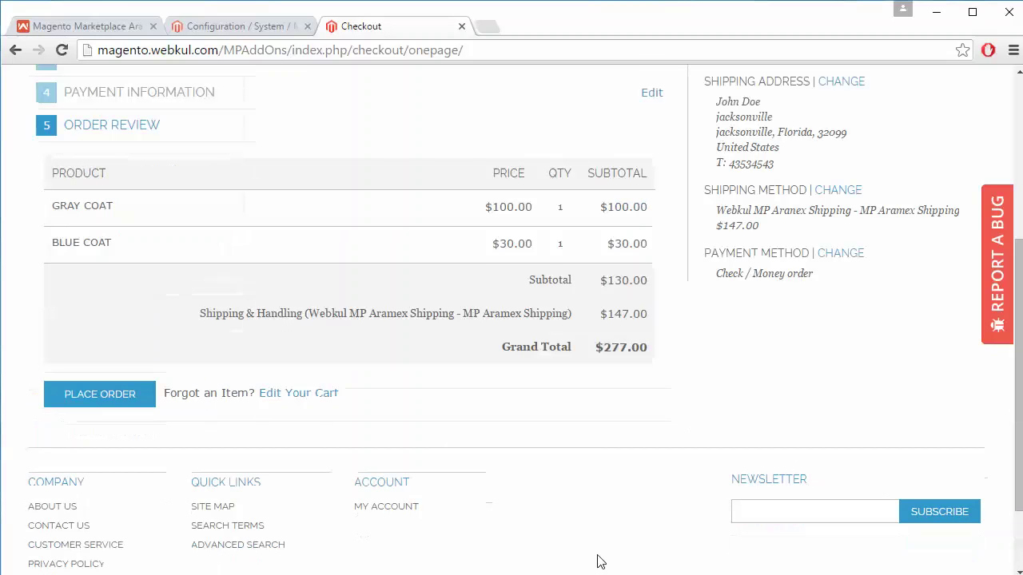
scroll(429, 409, "up", 1)
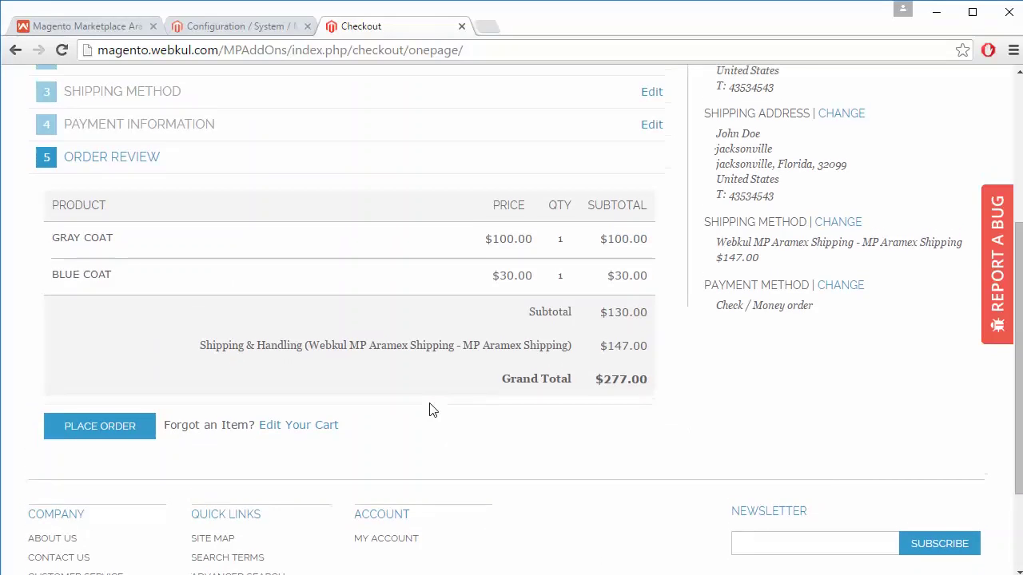
- Place the $277.00 Gray Coat and Blue Coat order from Order Review
scroll(429, 408, "down", 1)
scroll(263, 178, "up", 1)
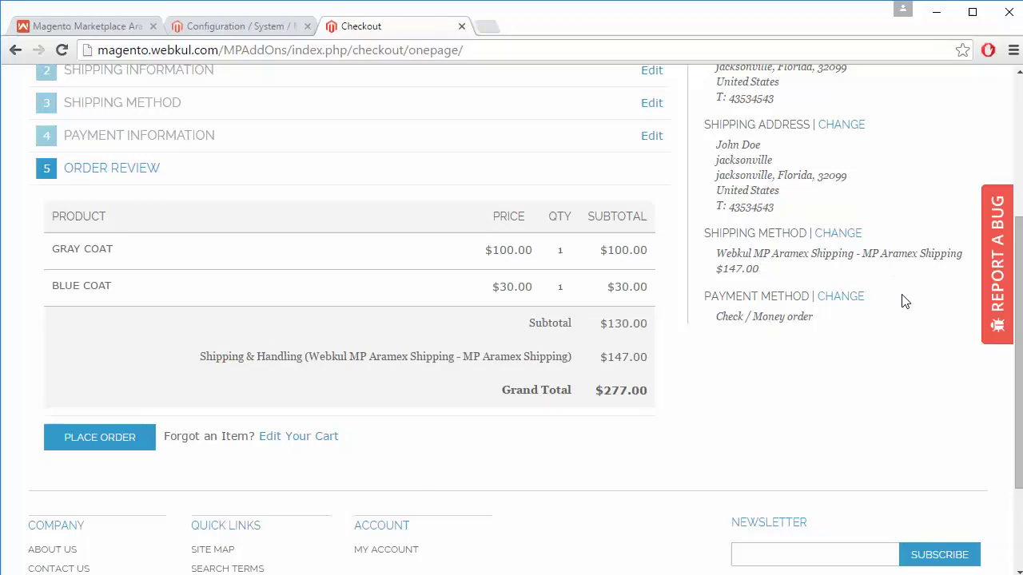
left_click(130, 442)
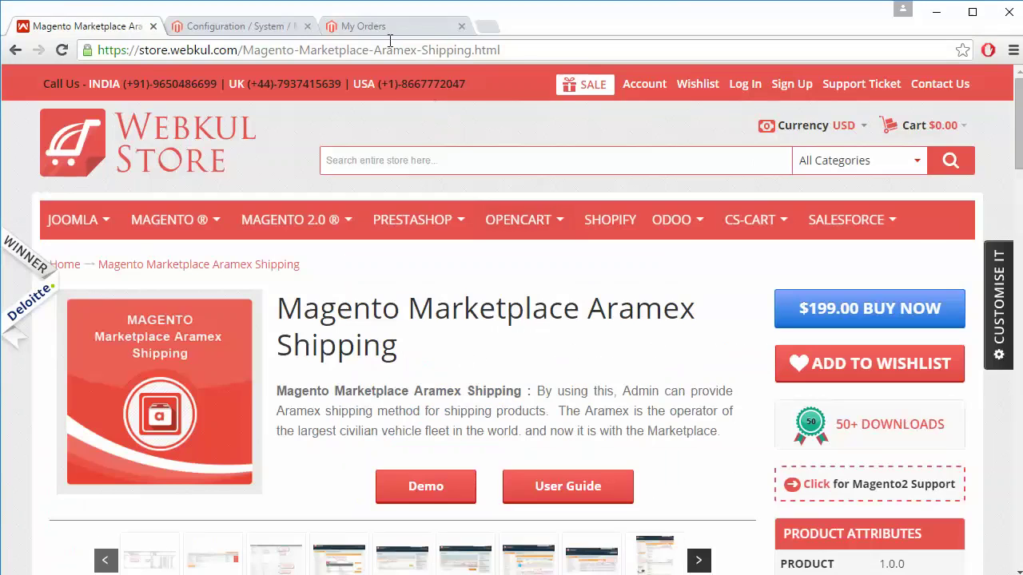
- Switch to My Order History and scroll through it, the new coat order pending at the top
left_click(385, 31)
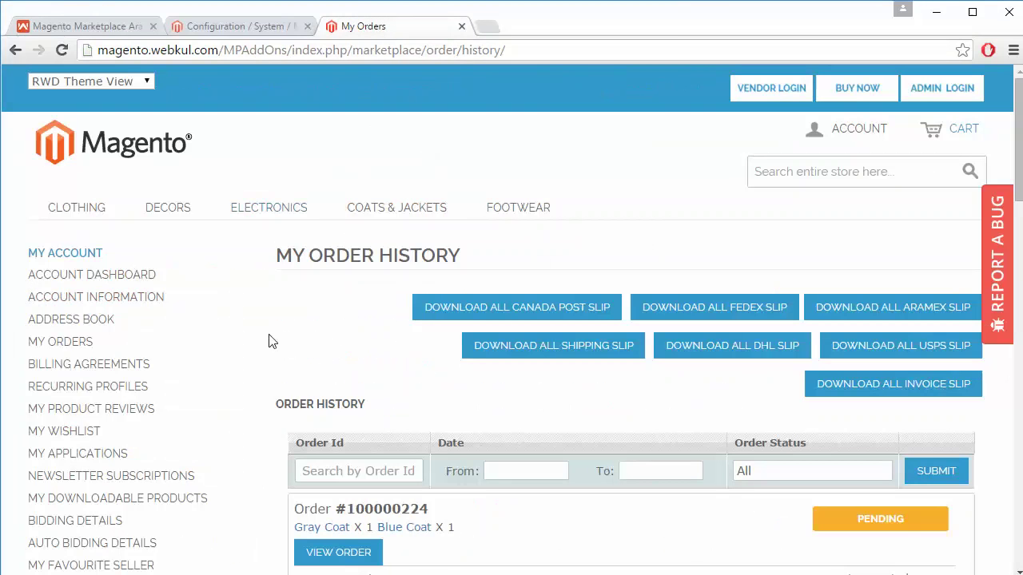
scroll(256, 365, "down", 17)
scroll(190, 324, "down", 1)
scroll(192, 325, "up", 5)
mouse_move(108, 269)
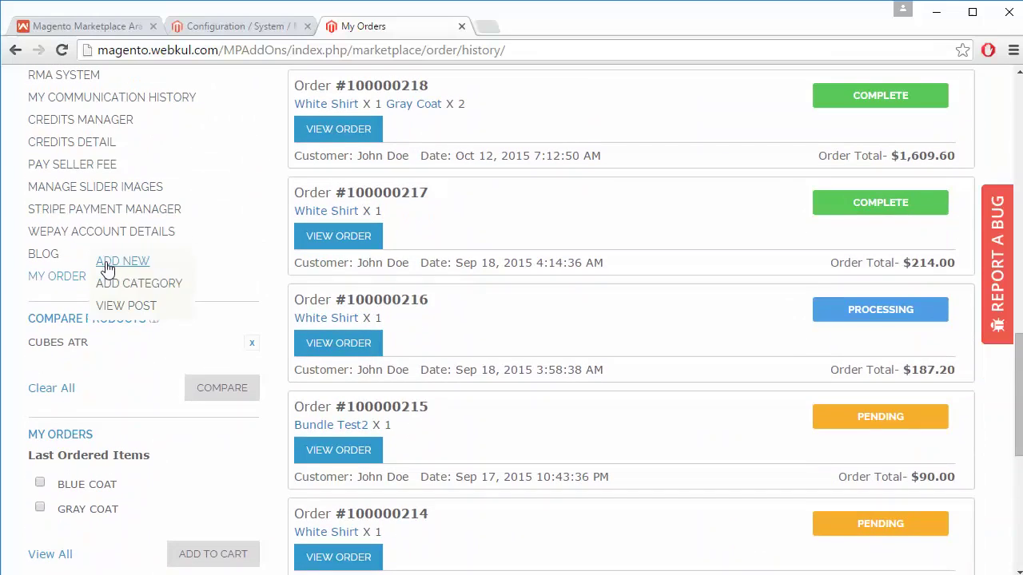
scroll(474, 208, "up", 3)
scroll(475, 209, "up", 10)
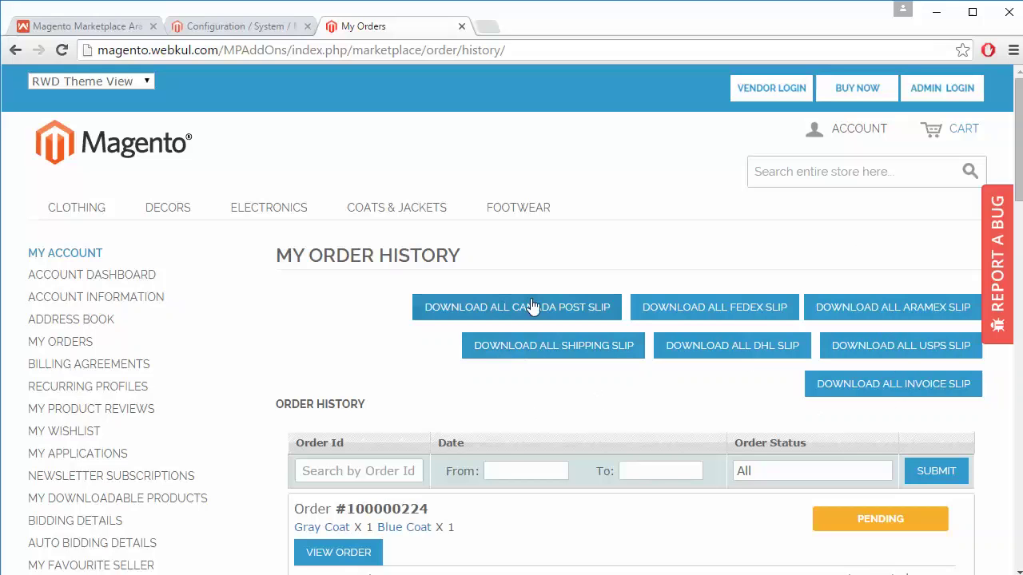
- Set the Aramex slip range to 02/02/2016 through 02/25/2016, then close the dialog
left_click(895, 319)
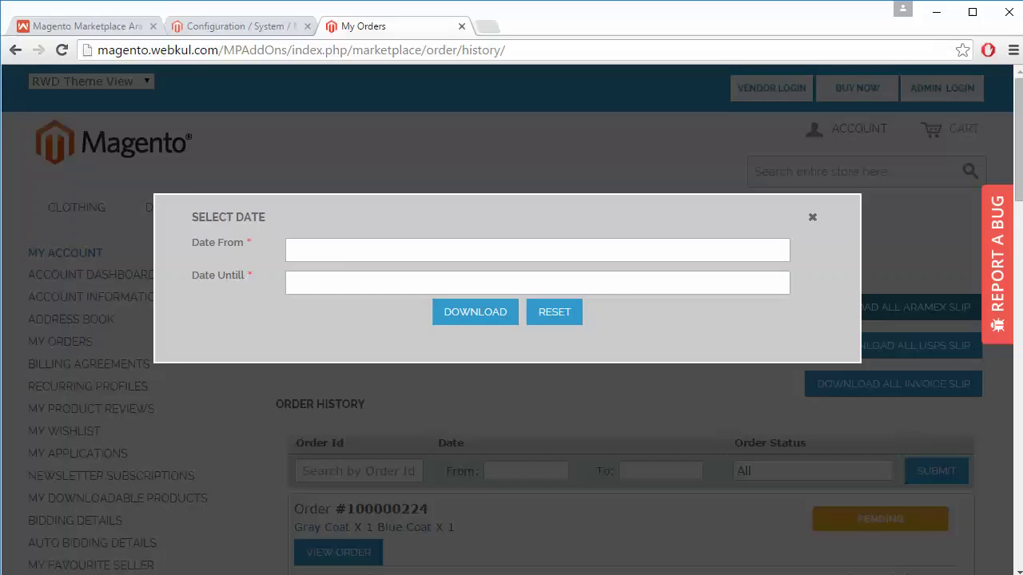
left_click(331, 251)
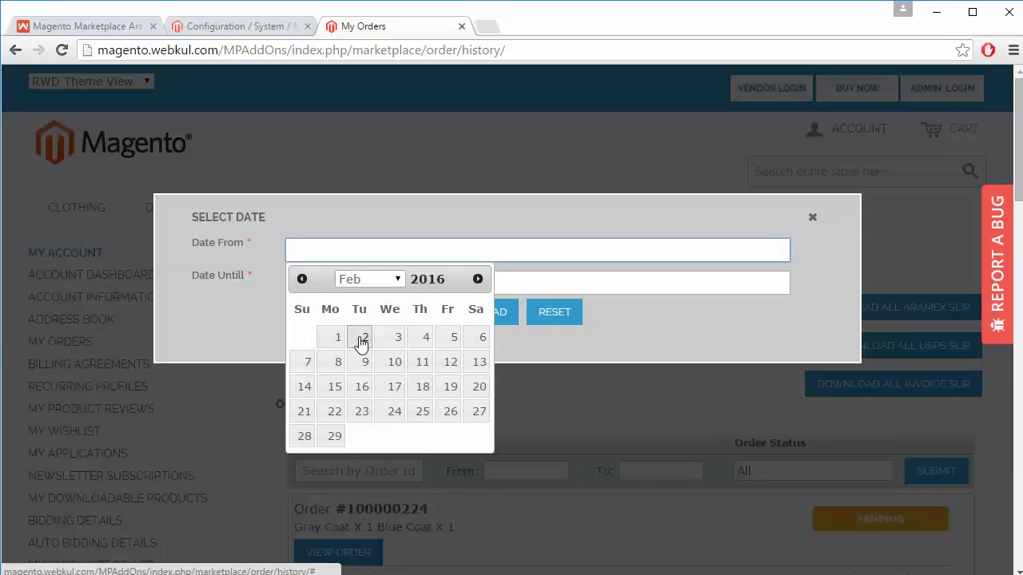
left_click(362, 339)
left_click(317, 279)
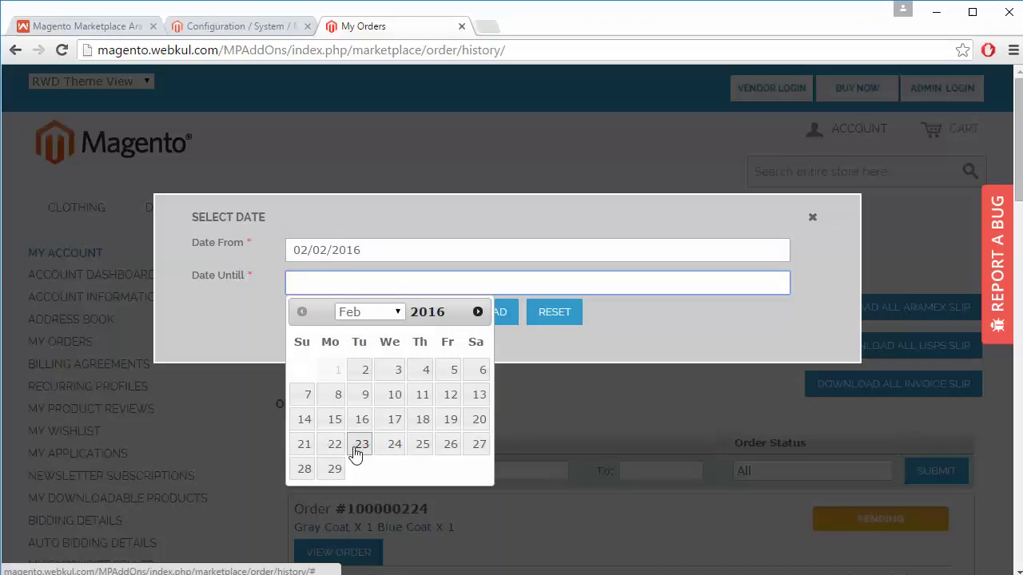
left_click(420, 446)
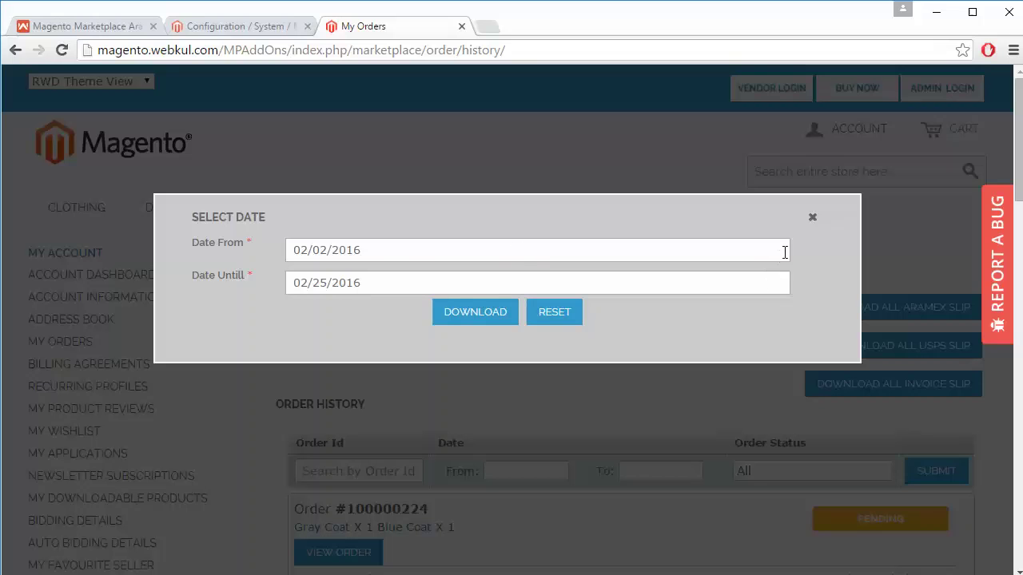
left_click(814, 221)
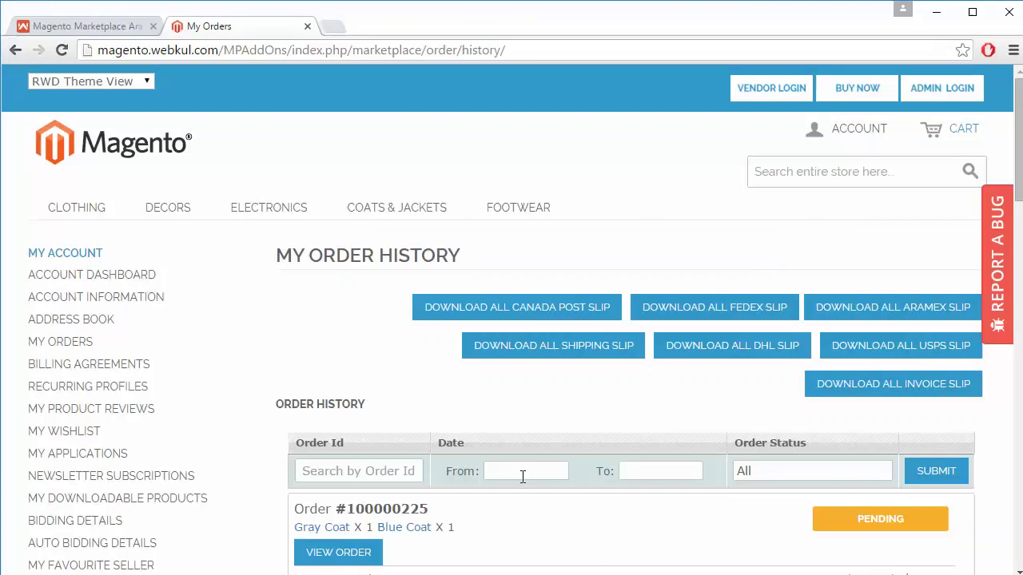
- Open the newest pending coat order's details and scroll through them
scroll(523, 479, "down", 2)
scroll(524, 481, "up", 1)
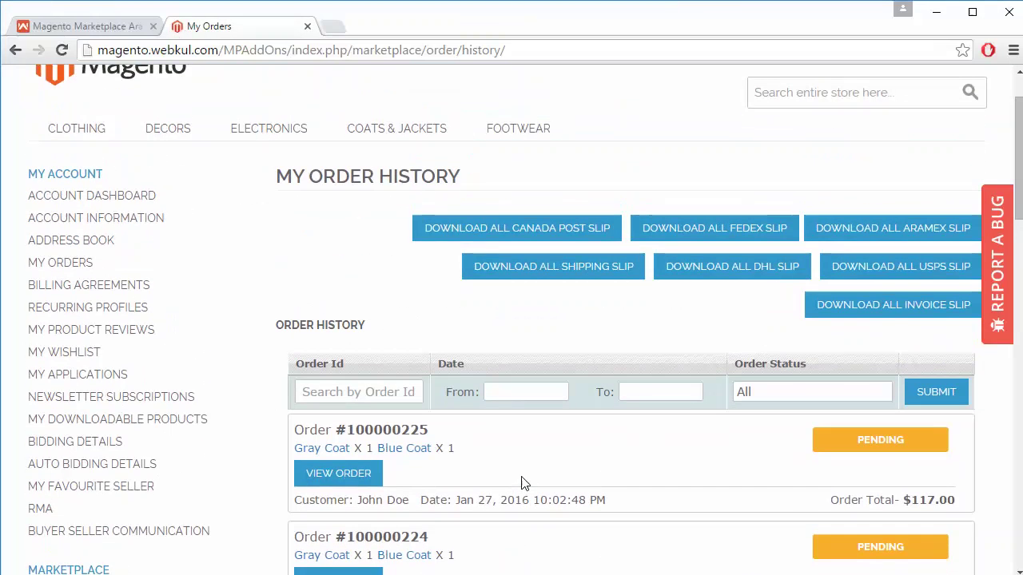
left_click(323, 475)
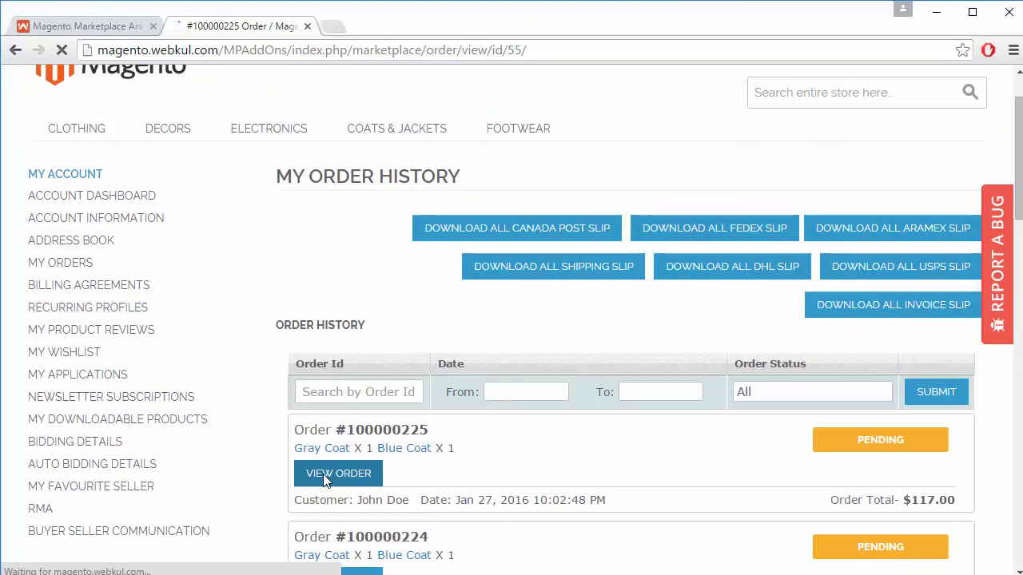
scroll(323, 474, "down", 5)
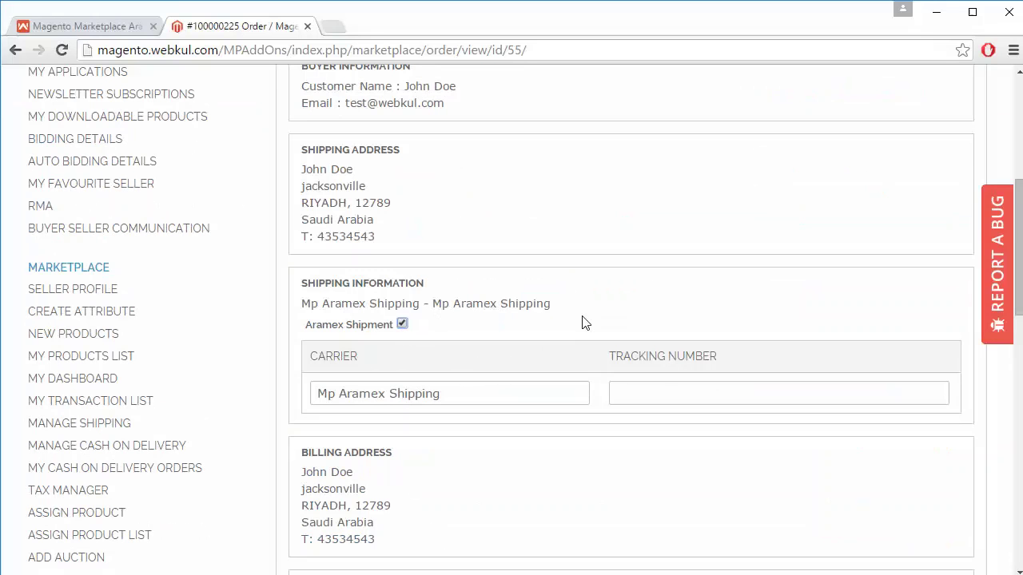
scroll(644, 310, "up", 4)
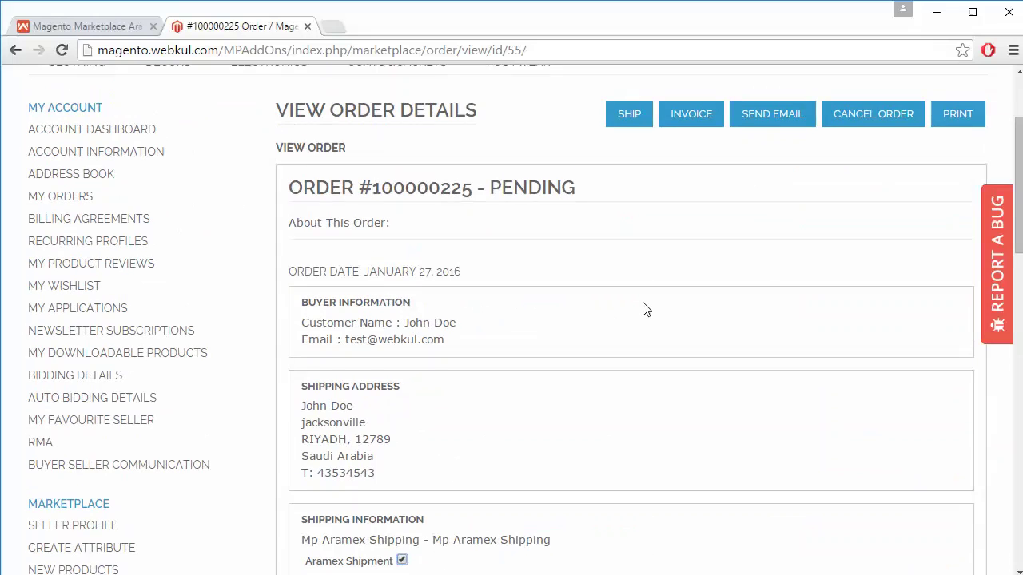
scroll(646, 310, "down", 1)
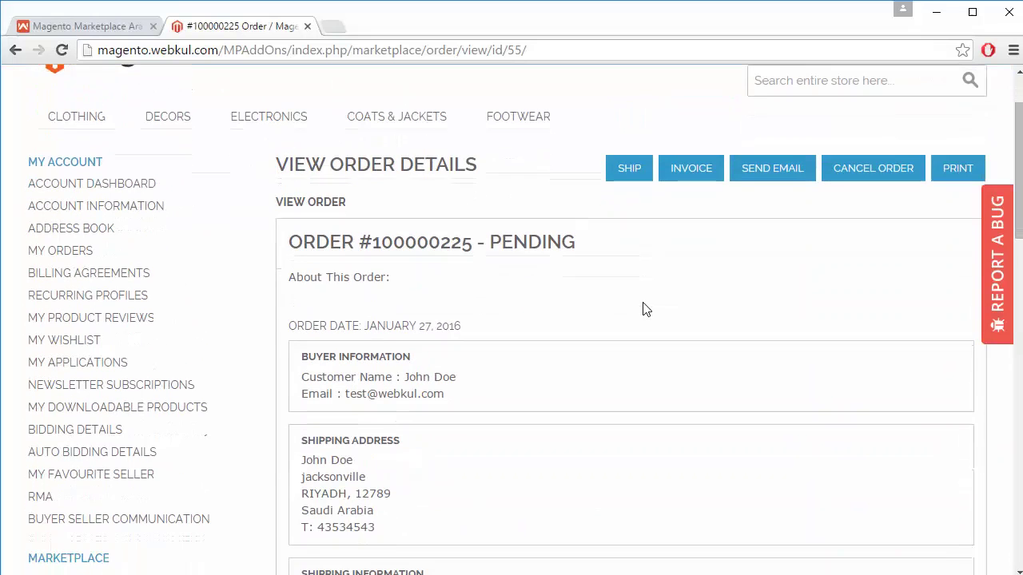
- Create and confirm the invoice for order #100000225
left_click(690, 171)
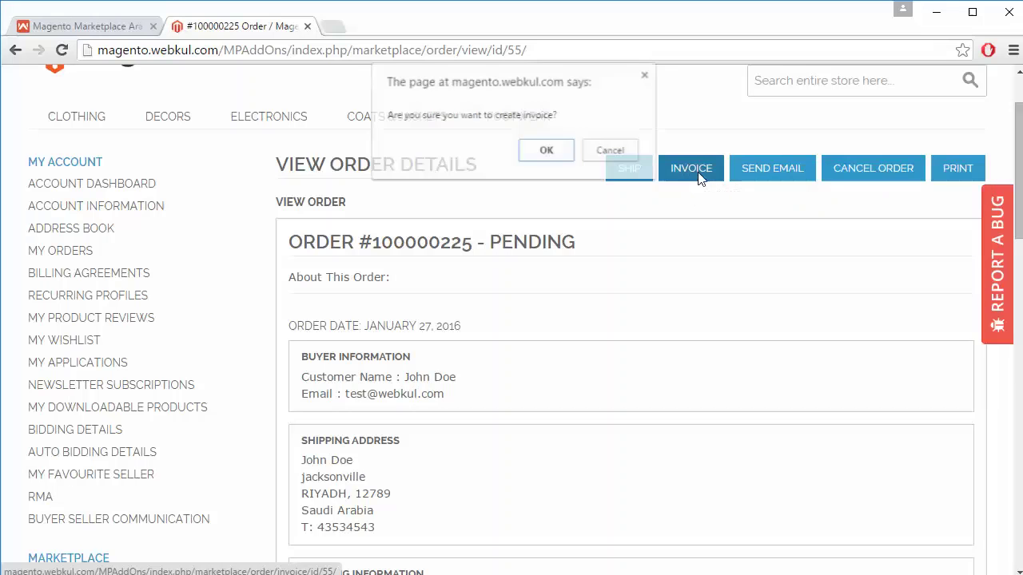
left_click(546, 152)
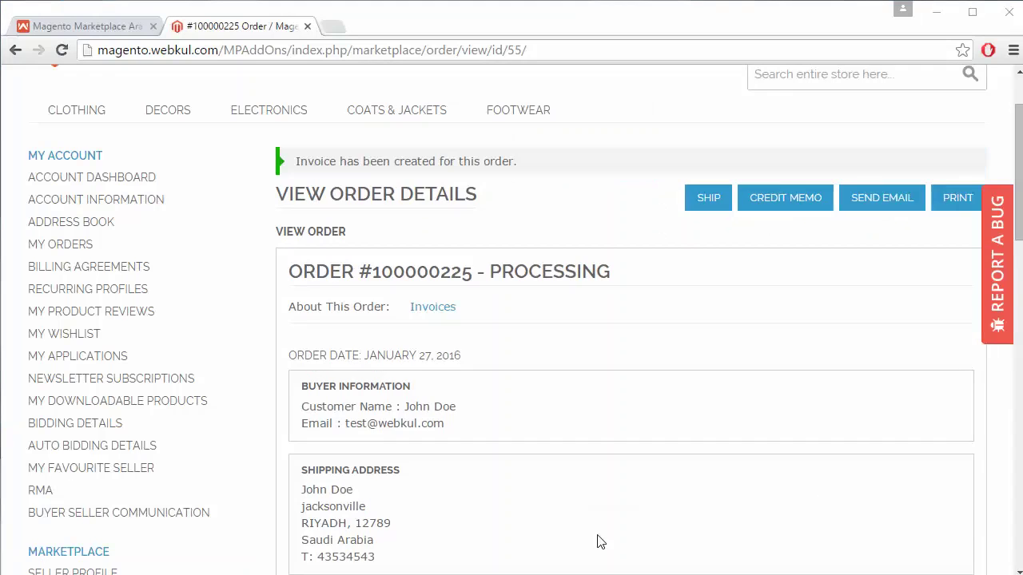
scroll(488, 372, "down", 2)
scroll(490, 373, "down", 3)
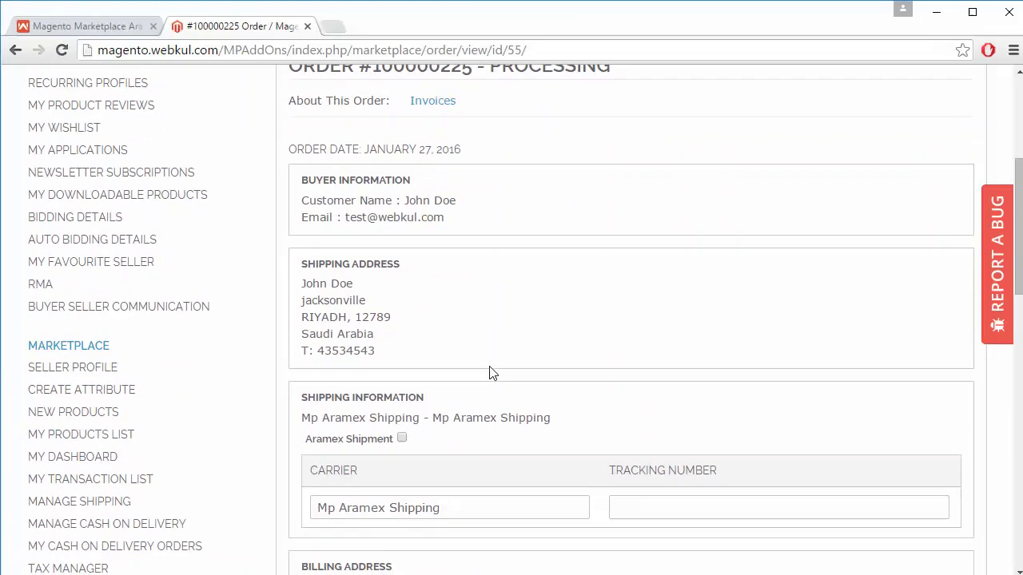
scroll(490, 373, "up", 5)
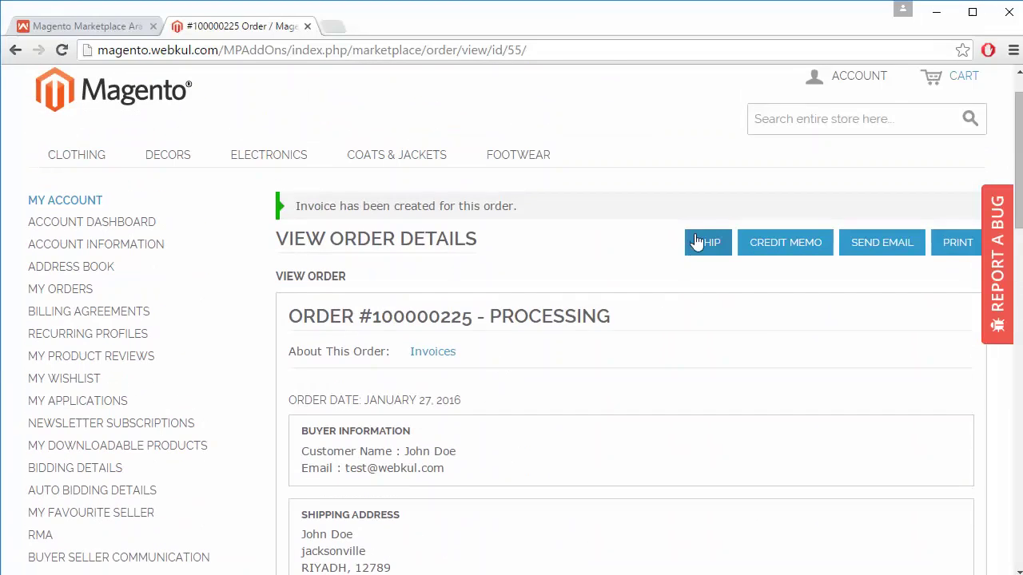
- Create and confirm the shipment for order #100000225, bringing it to Complete with a Shipments link
left_click(700, 242)
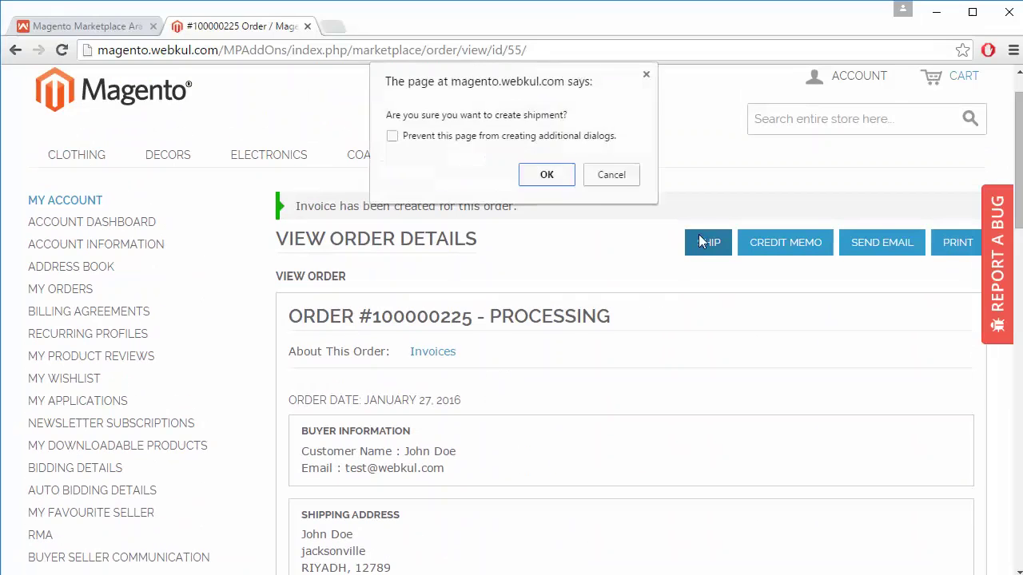
left_click(550, 181)
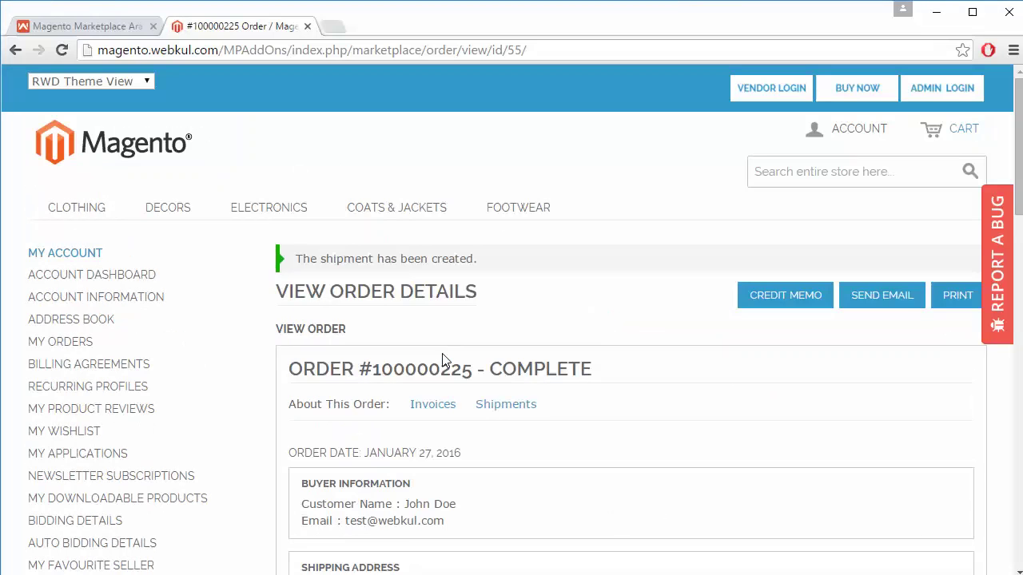
scroll(714, 450, "down", 6)
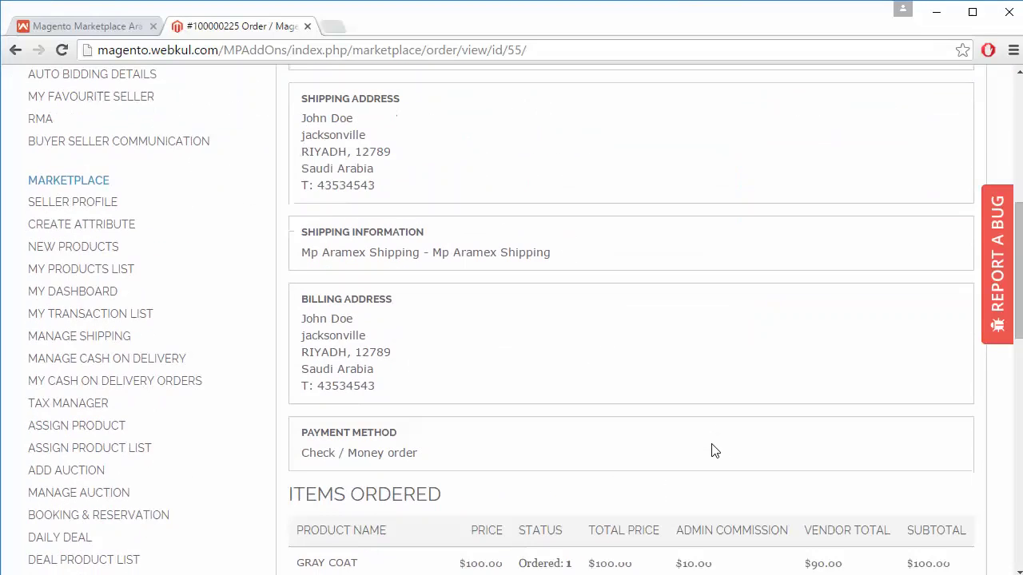
scroll(715, 450, "up", 4)
scroll(712, 450, "down", 1)
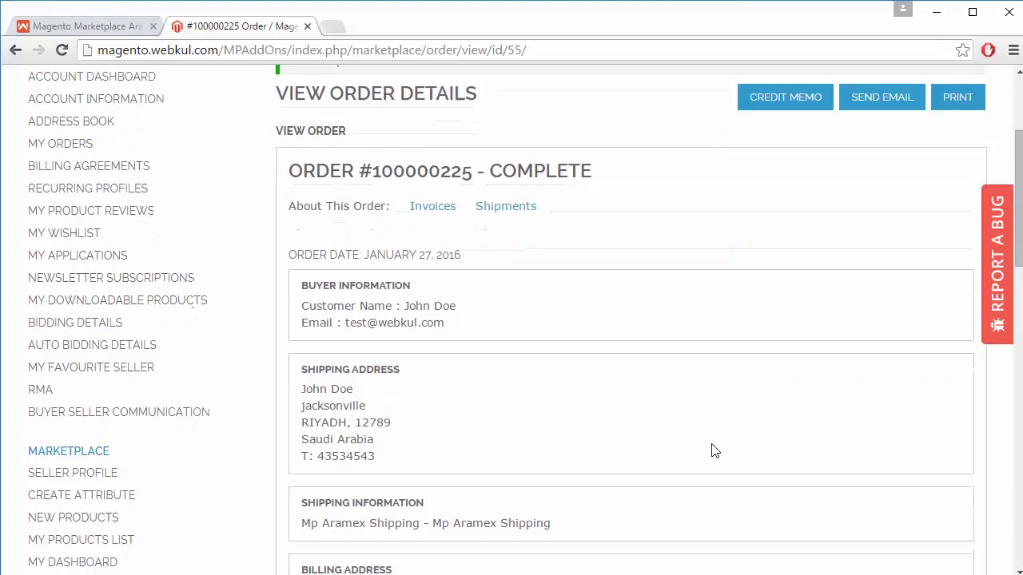
scroll(712, 450, "up", 2)
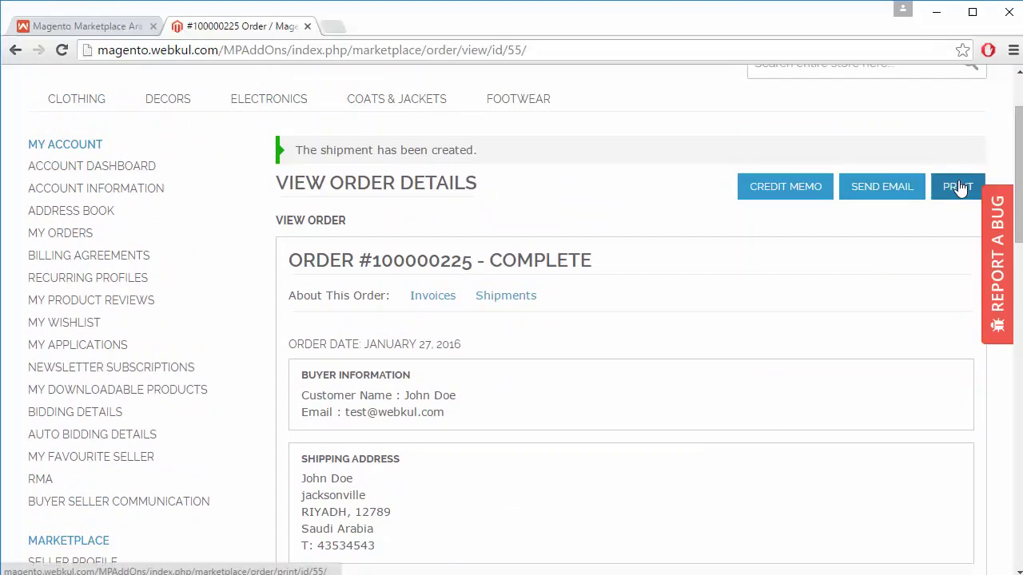
left_click(959, 186)
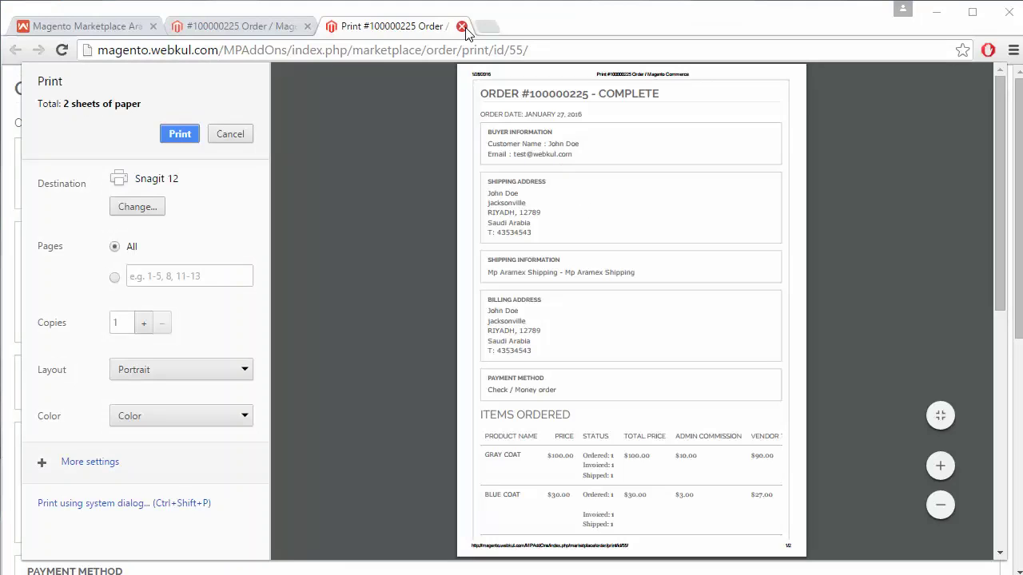
left_click(462, 27)
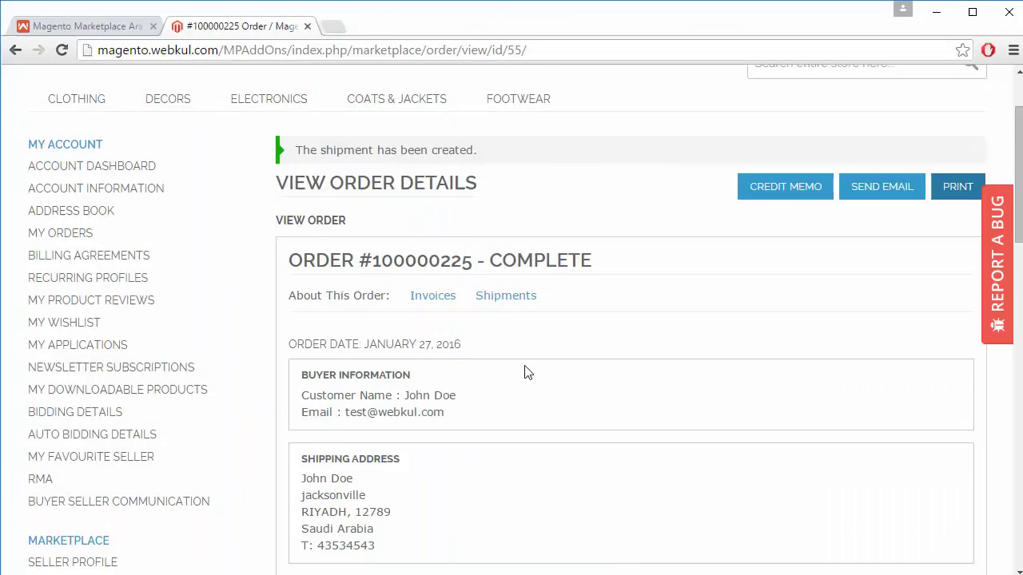
scroll(527, 372, "down", 5)
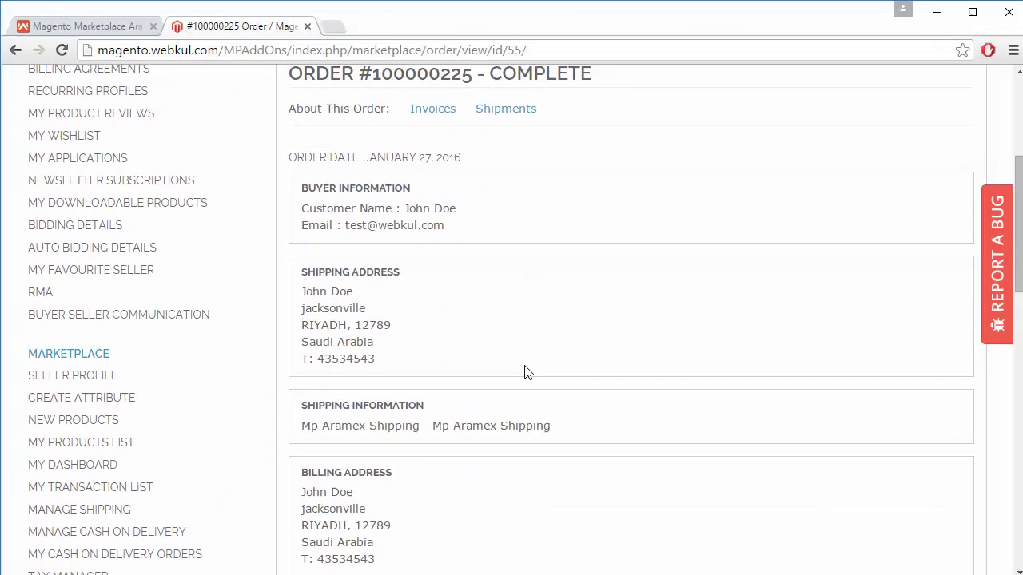
scroll(527, 372, "down", 3)
scroll(526, 372, "up", 3)
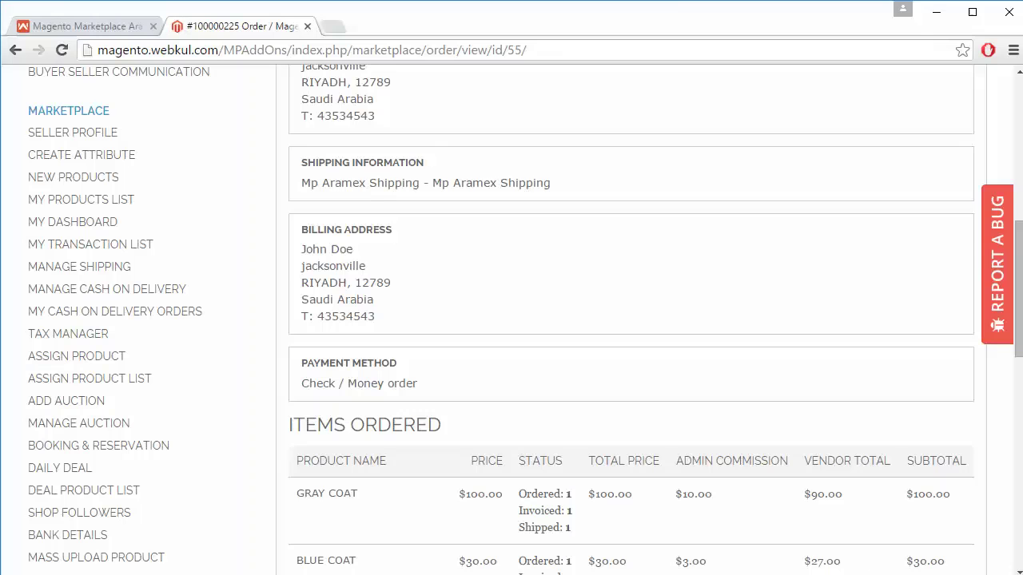
scroll(612, 554, "up", 3)
scroll(584, 412, "up", 2)
scroll(584, 412, "down", 1)
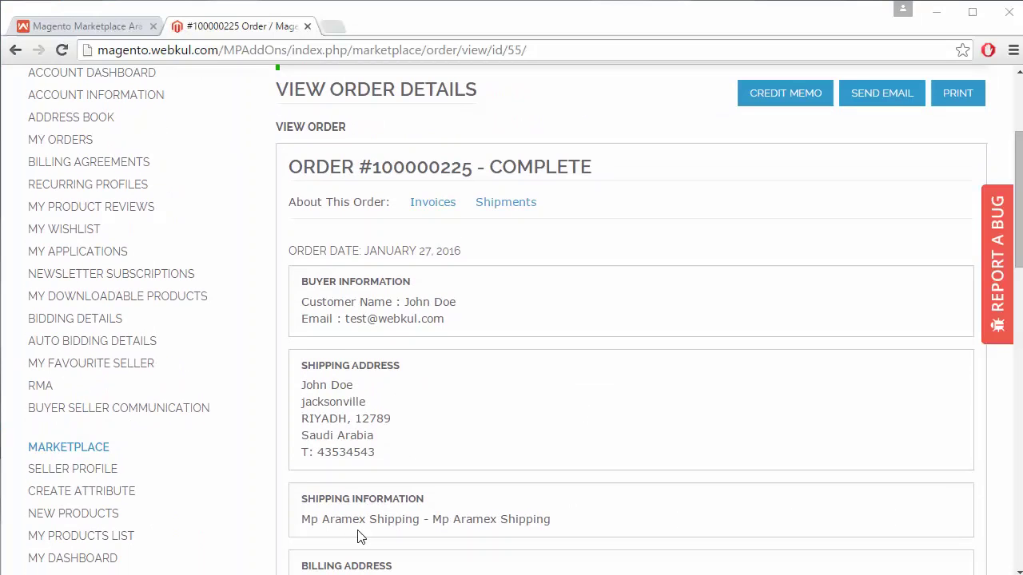
scroll(621, 450, "up", 3)
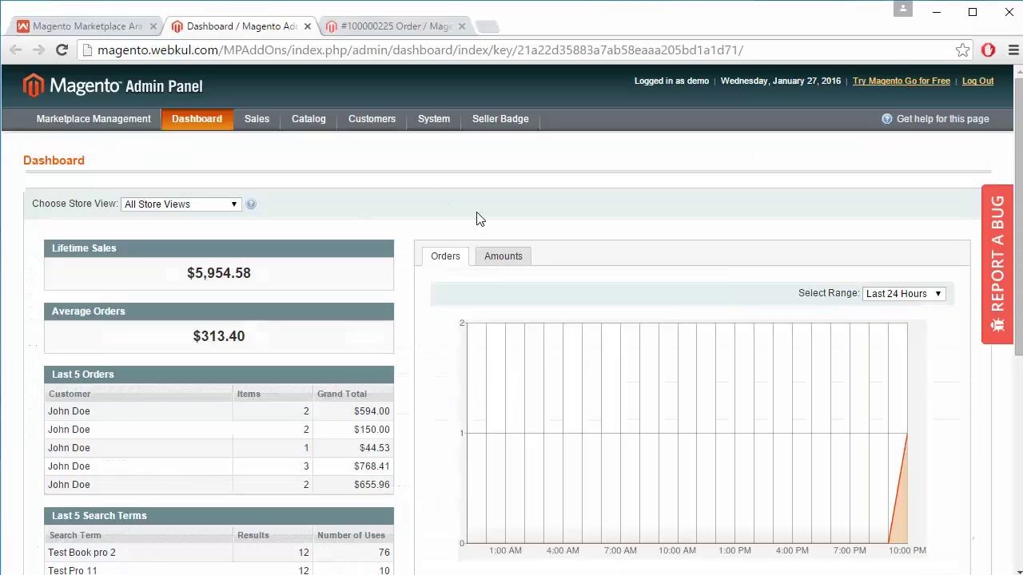
- Verify the Shipping Methods configuration has Enabled COD set to Yes and COD Value 10, then return to the cart
mouse_move(433, 116)
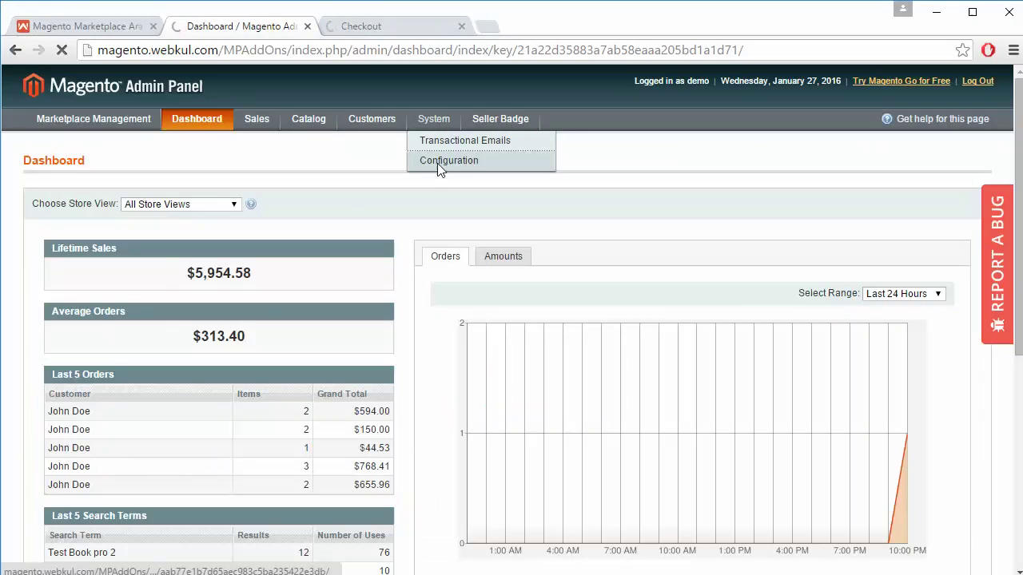
left_click(438, 162)
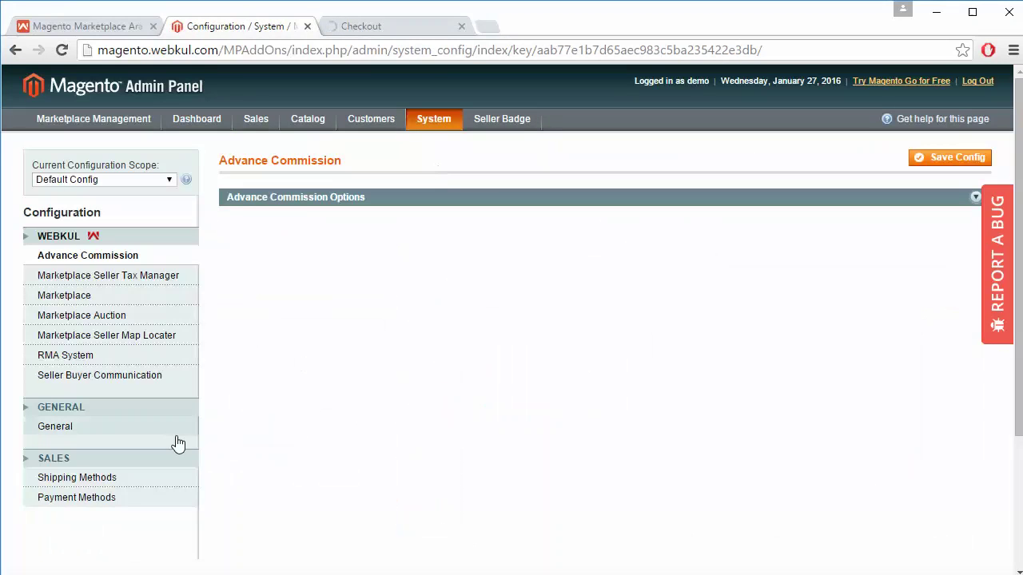
left_click(134, 480)
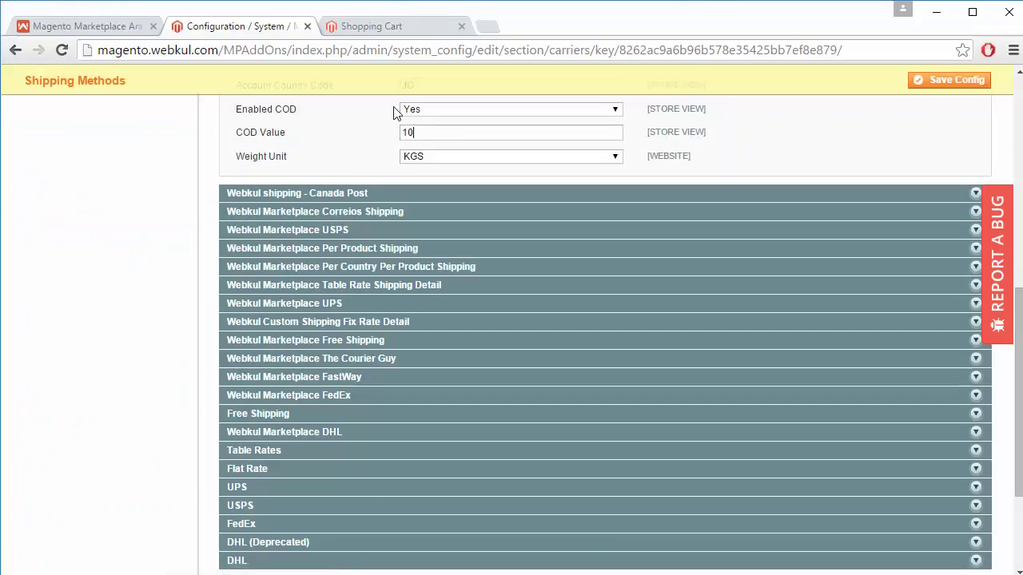
left_click(428, 138)
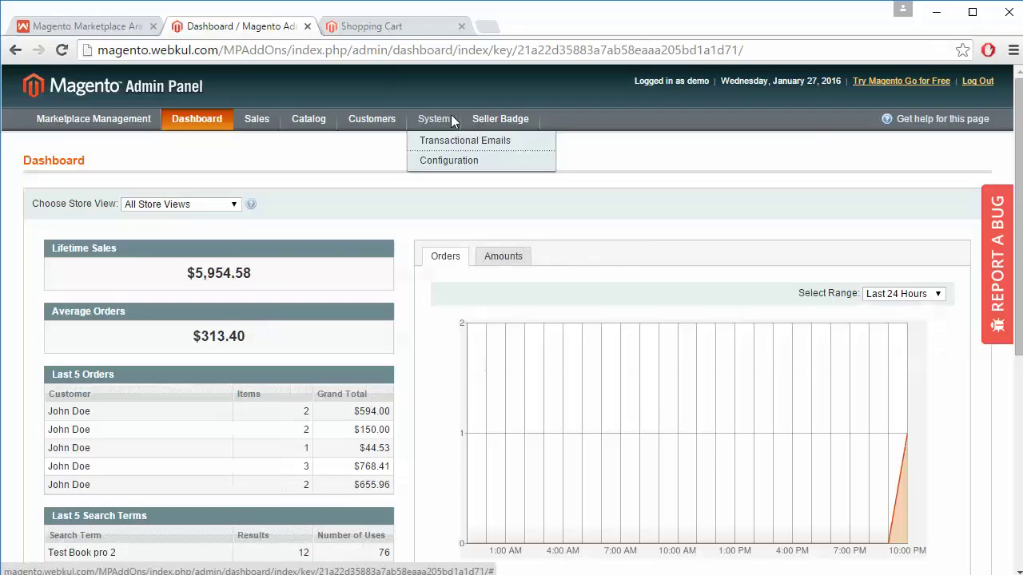
left_click(391, 29)
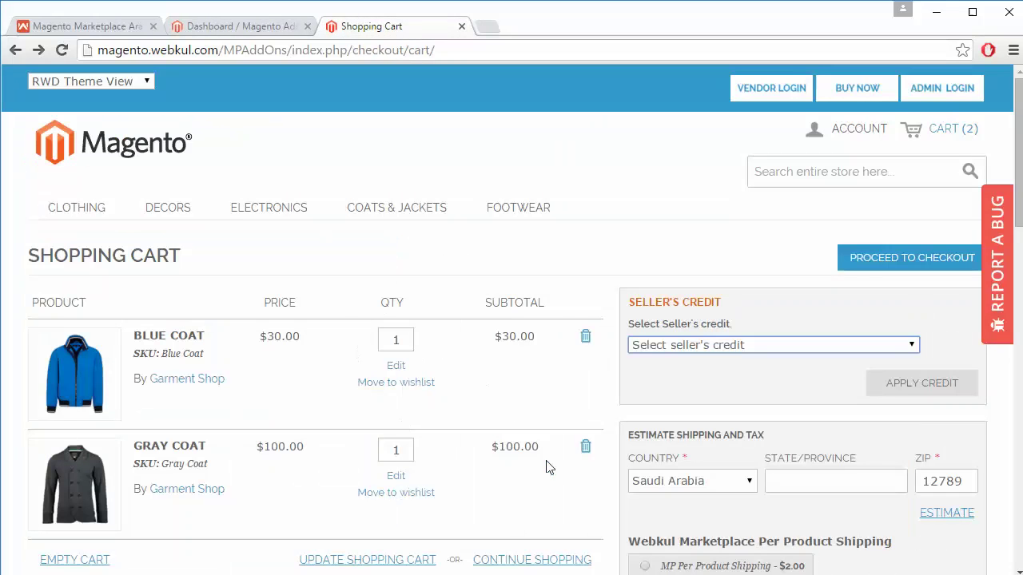
- Check out the Blue Coat and Gray Coat to the saved Saudi Arabia address and reach the shipping methods
left_click(895, 266)
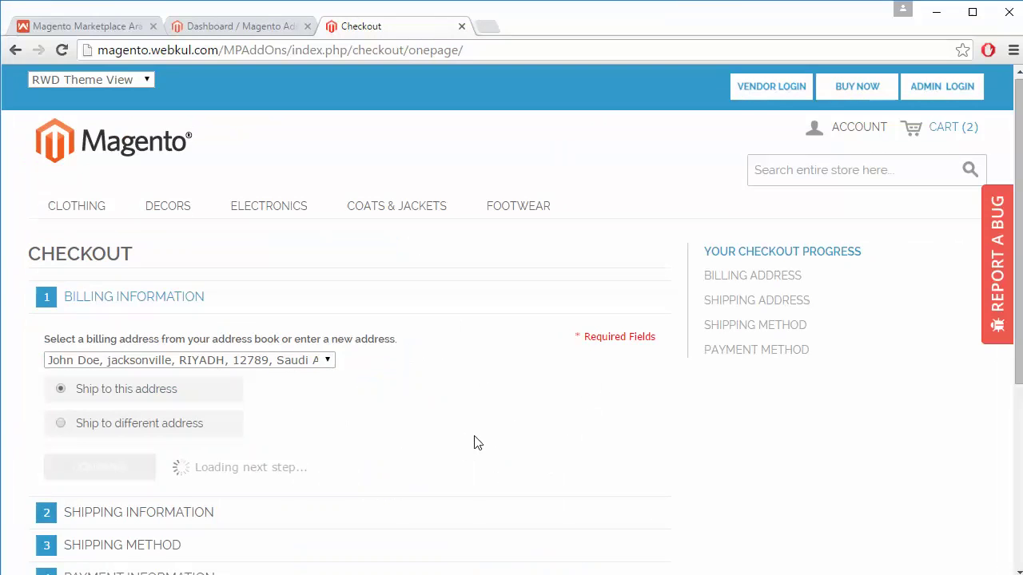
scroll(474, 442, "down", 1)
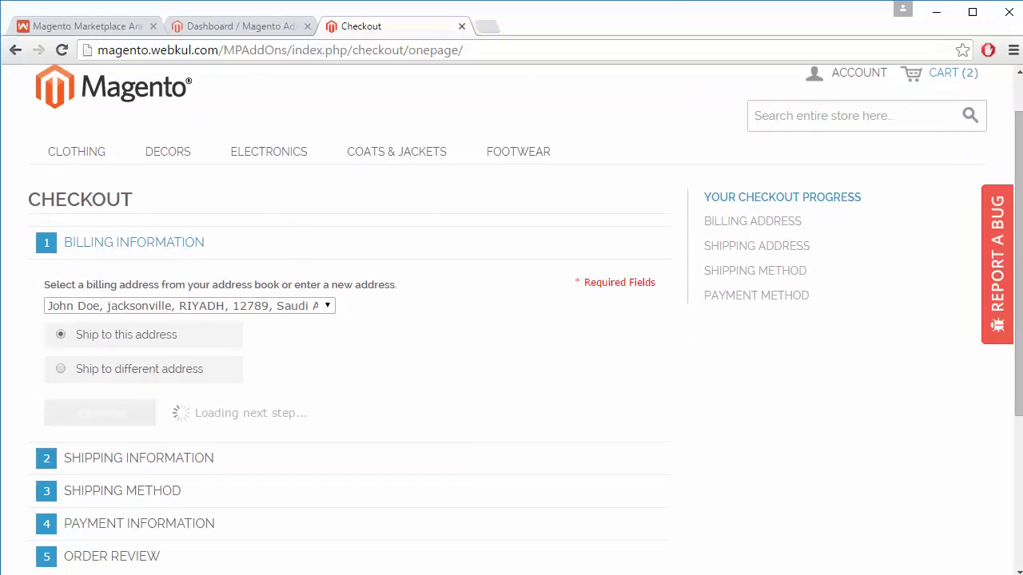
scroll(509, 235, "down", 3)
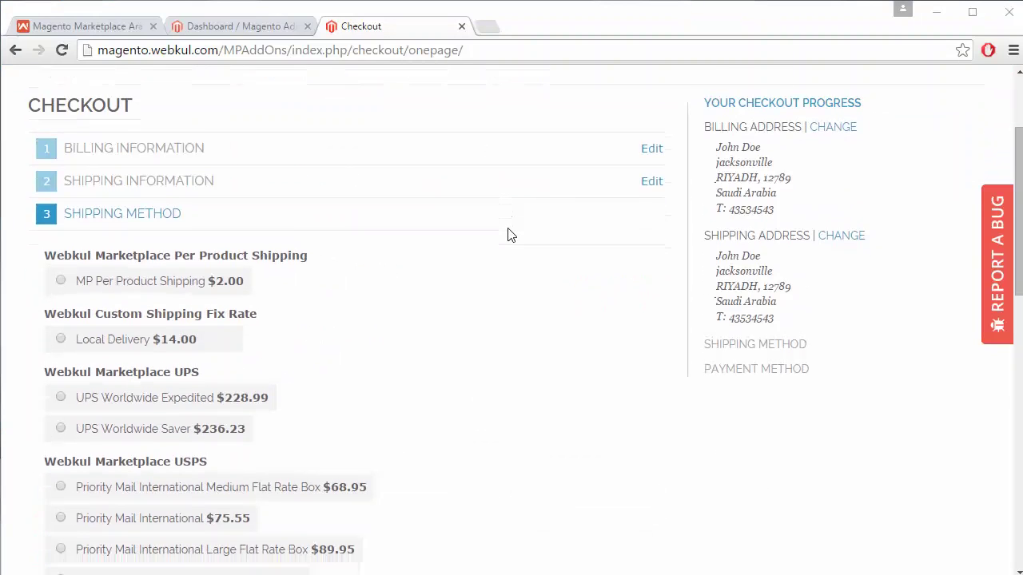
scroll(508, 235, "down", 2)
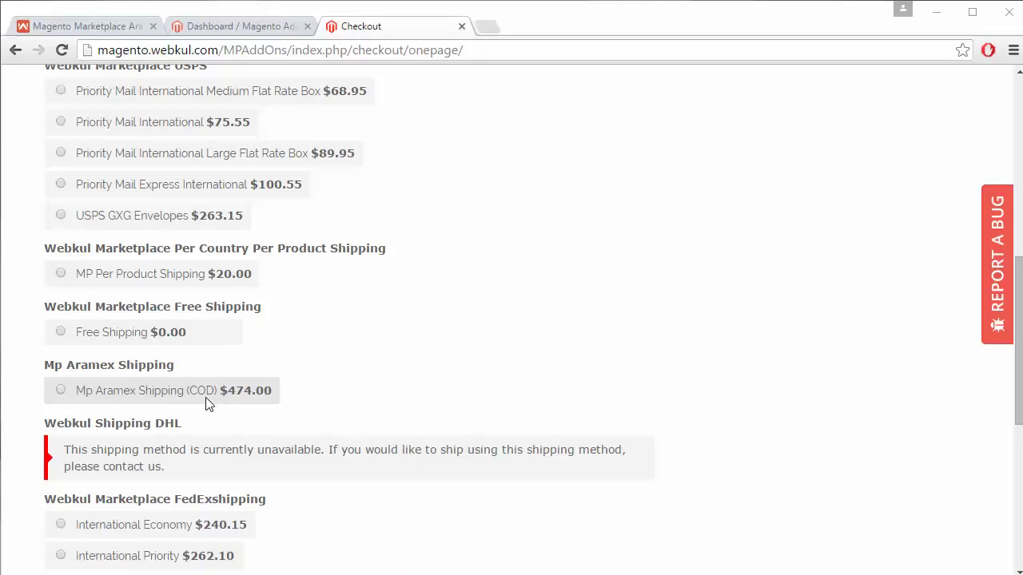
- Select Mp Aramex Shipping (COD) at $474.00 as the shipping method
left_click(60, 390)
scroll(630, 411, "down", 2)
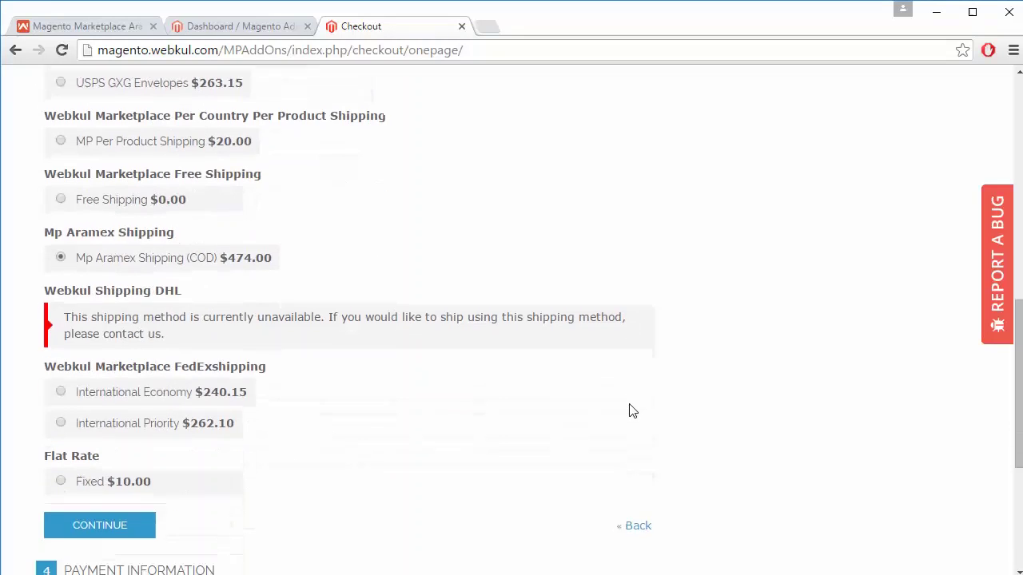
left_click(128, 512)
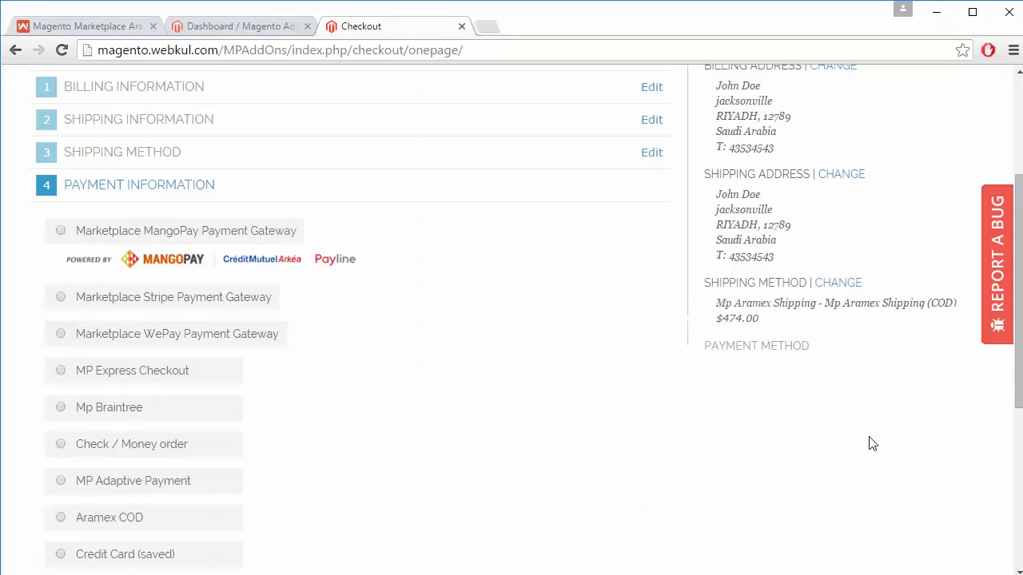
- Pay with Aramex COD and review the order totalling $604.00
scroll(492, 442, "down", 2)
scroll(493, 440, "up", 1)
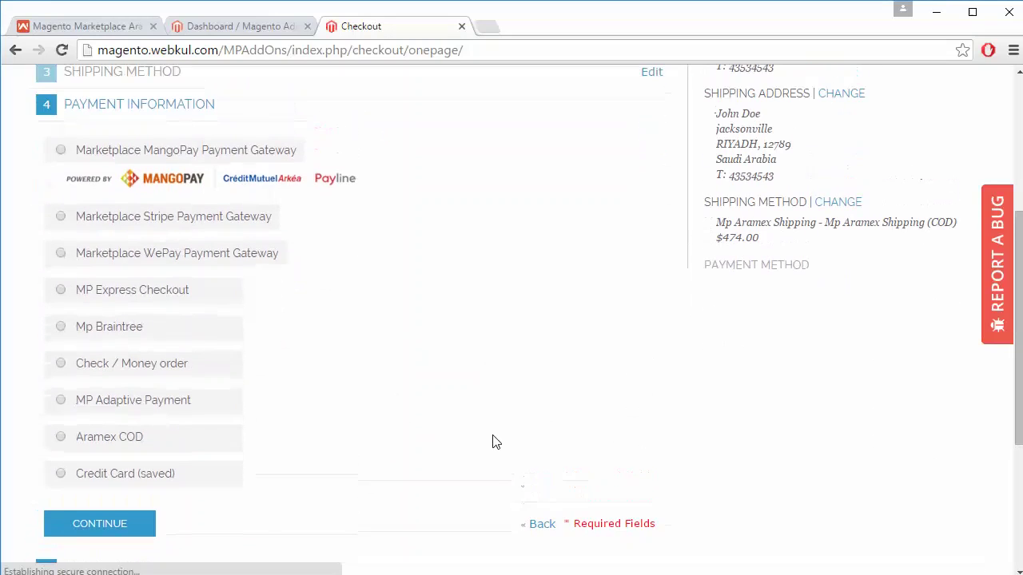
left_click(62, 439)
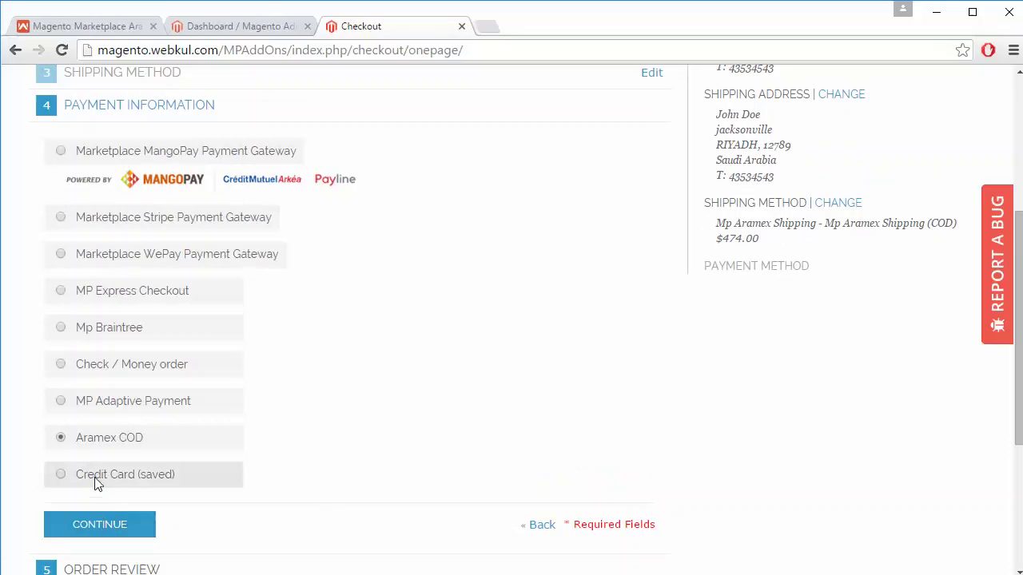
left_click(102, 526)
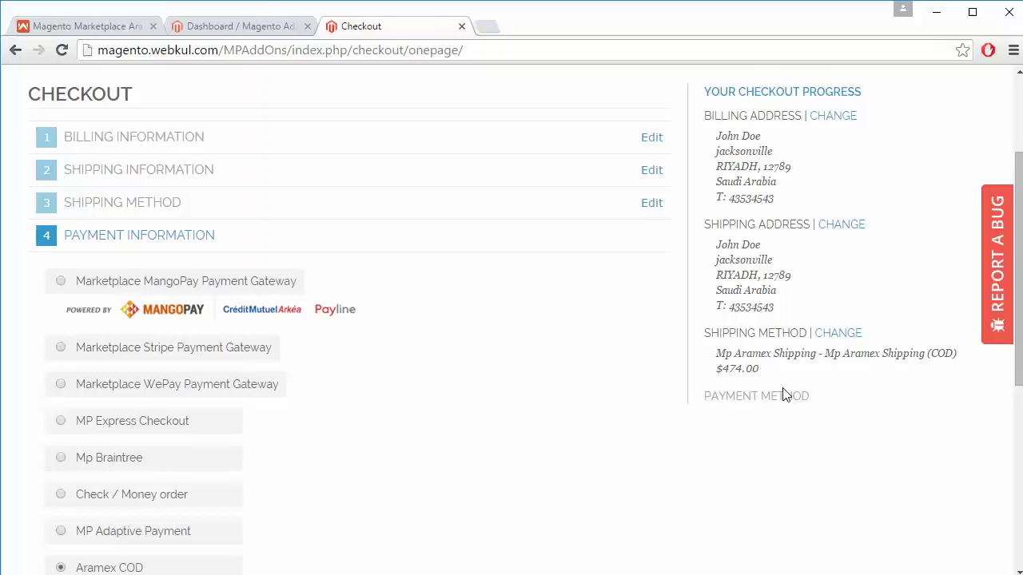
scroll(500, 433, "down", 4)
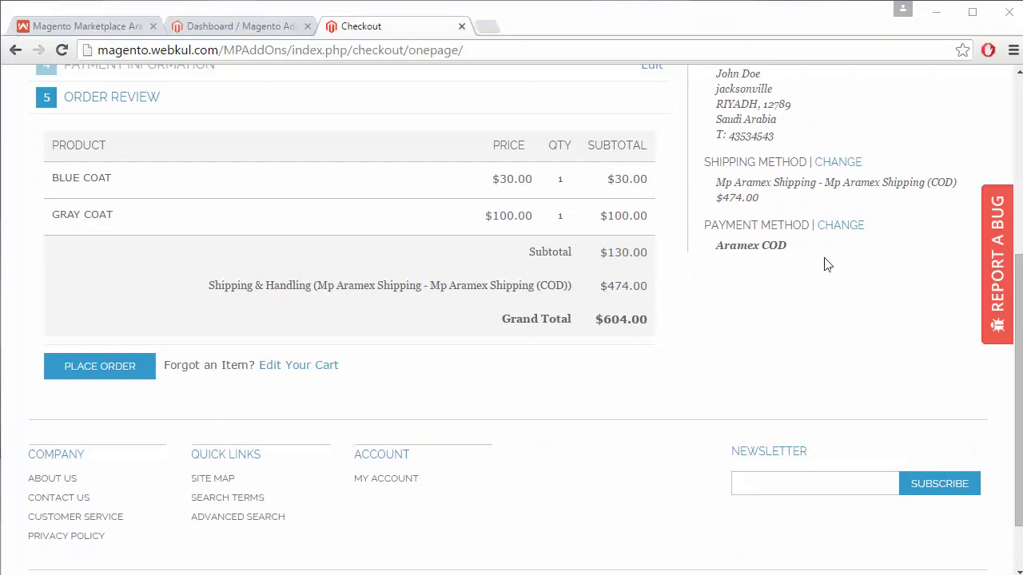
scroll(799, 253, "up", 1)
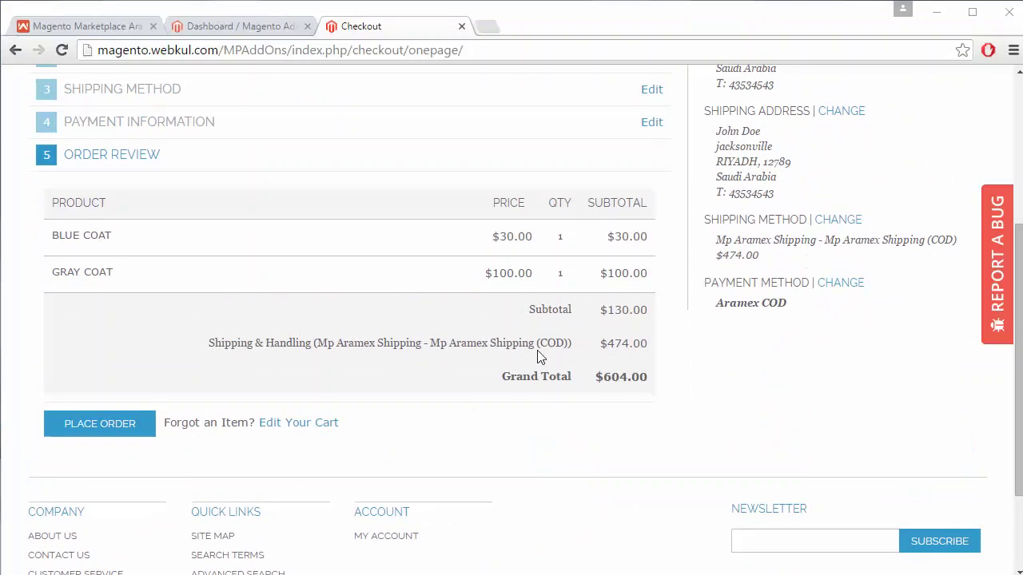